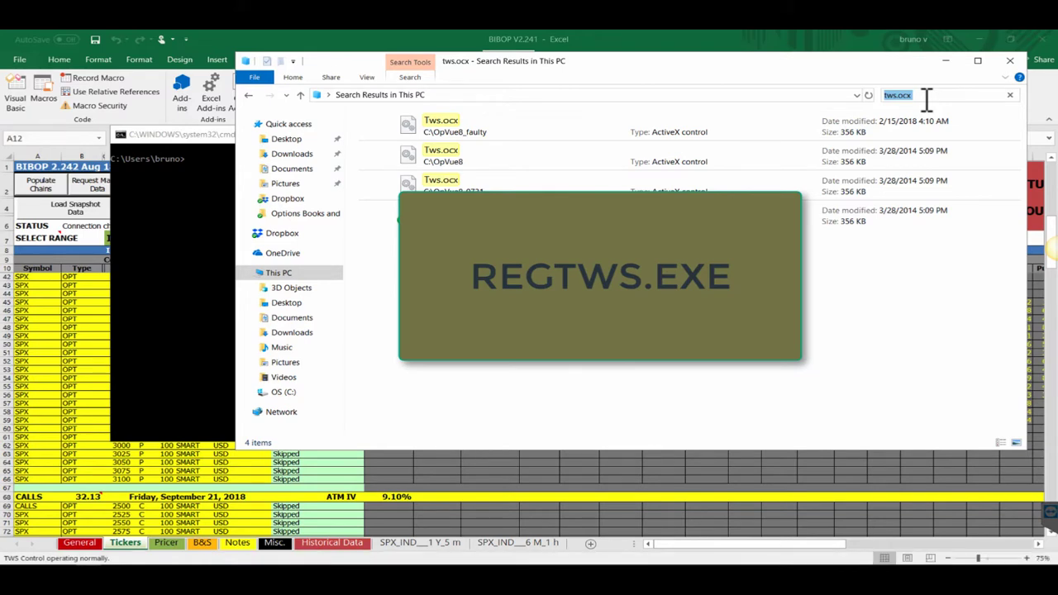
- Search This PC for regtws.exe
type("regtws.exe")
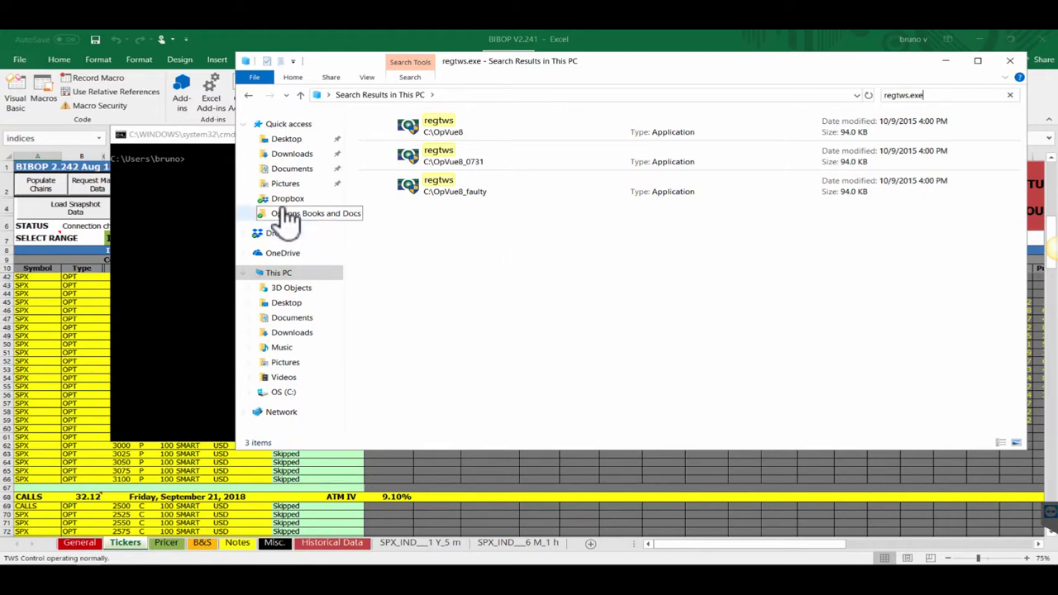
- Register c:\opvue8\tws.ocx with regsvr32 at the command prompt and acknowledge the result
left_click(181, 198)
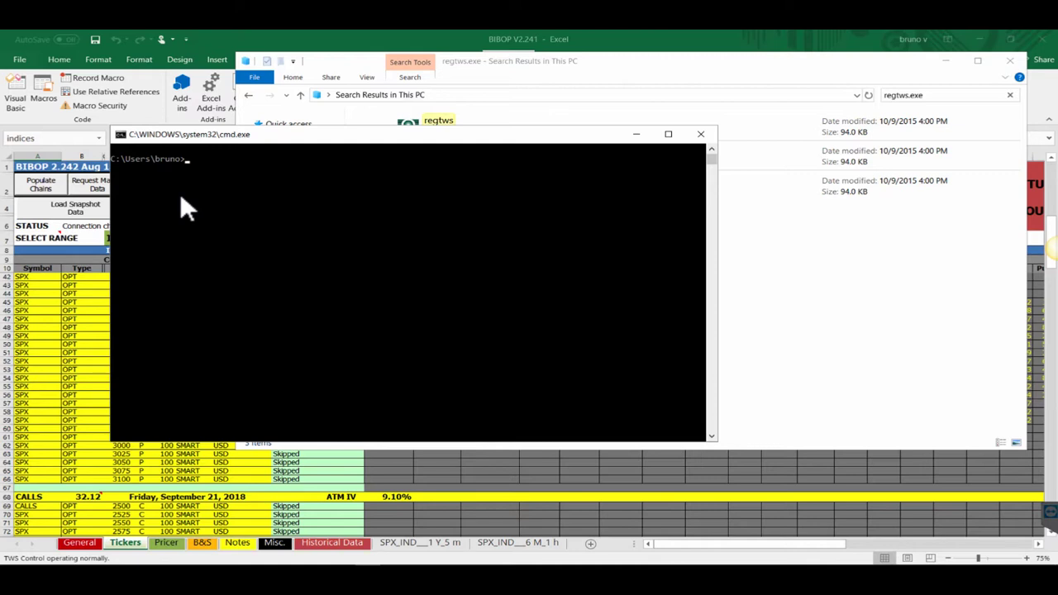
key("super+r")
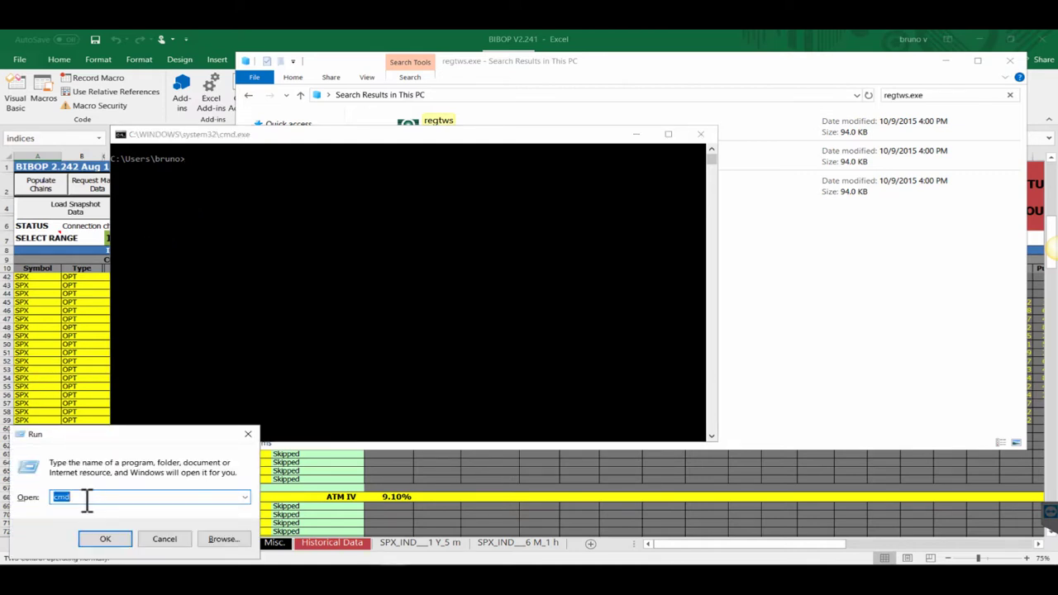
left_click(167, 541)
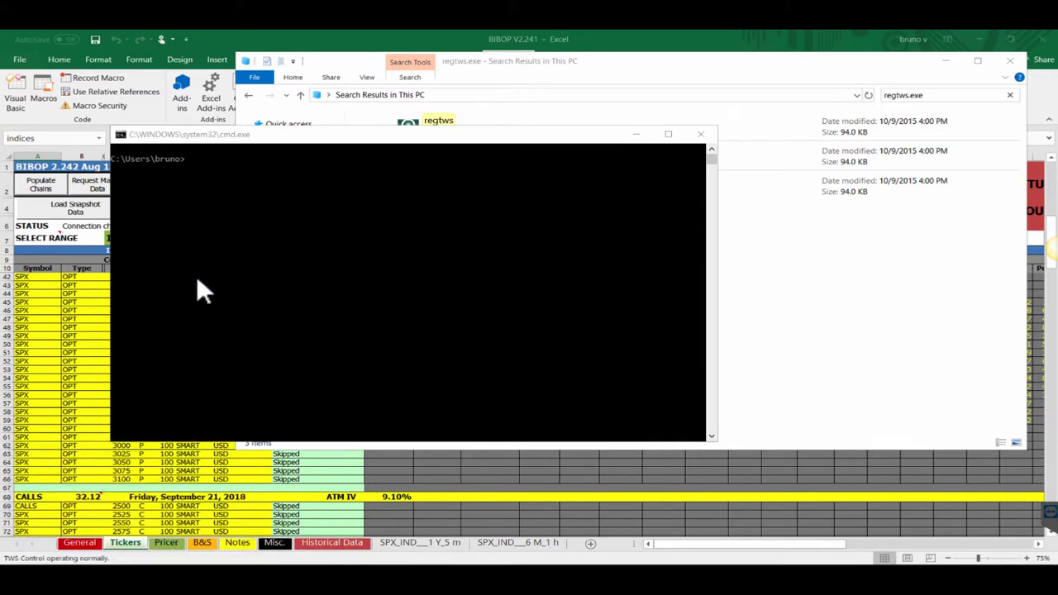
left_click(244, 164)
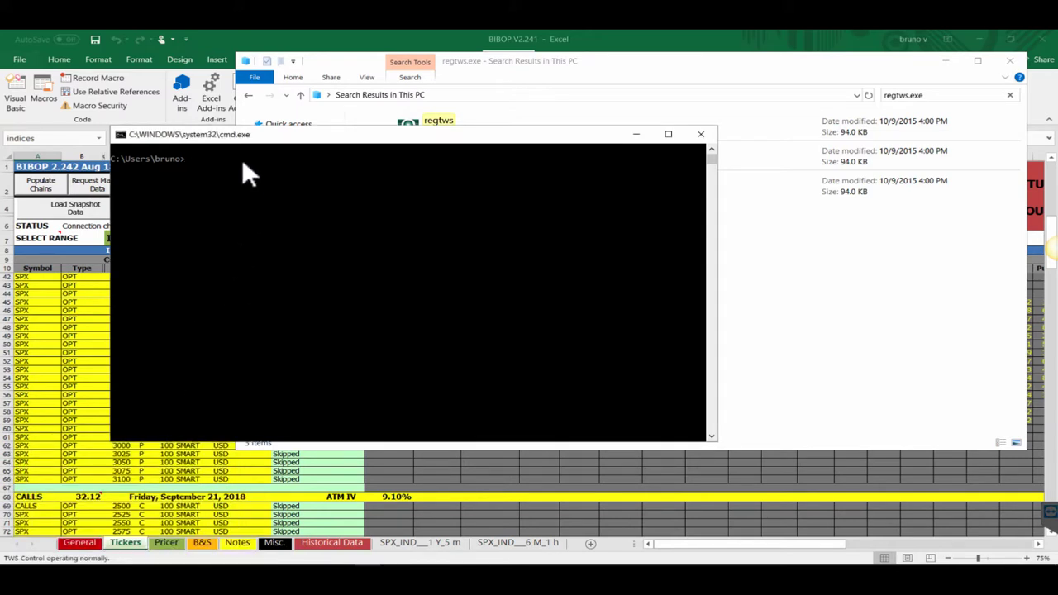
type("regsvr")
type("32 c:\\")
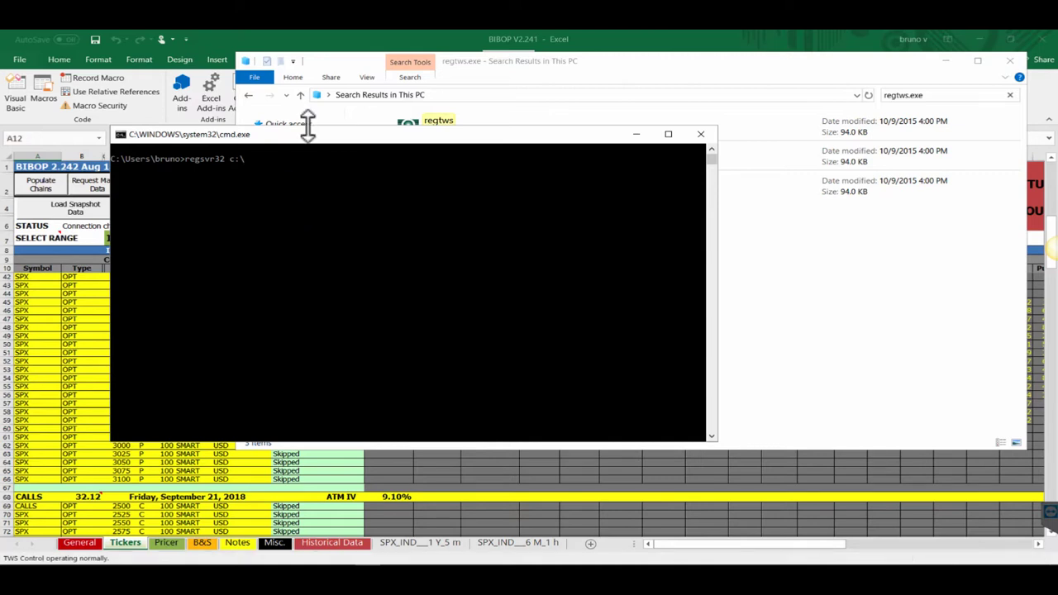
left_click_drag(312, 136, 328, 197)
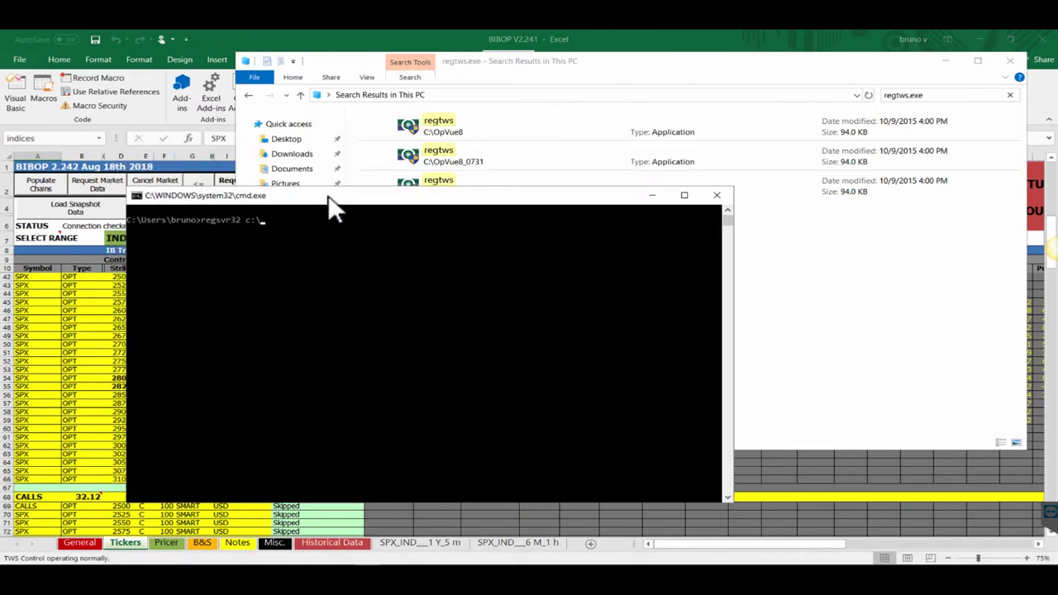
type("opvue8\\tws.ocx")
key("Return")
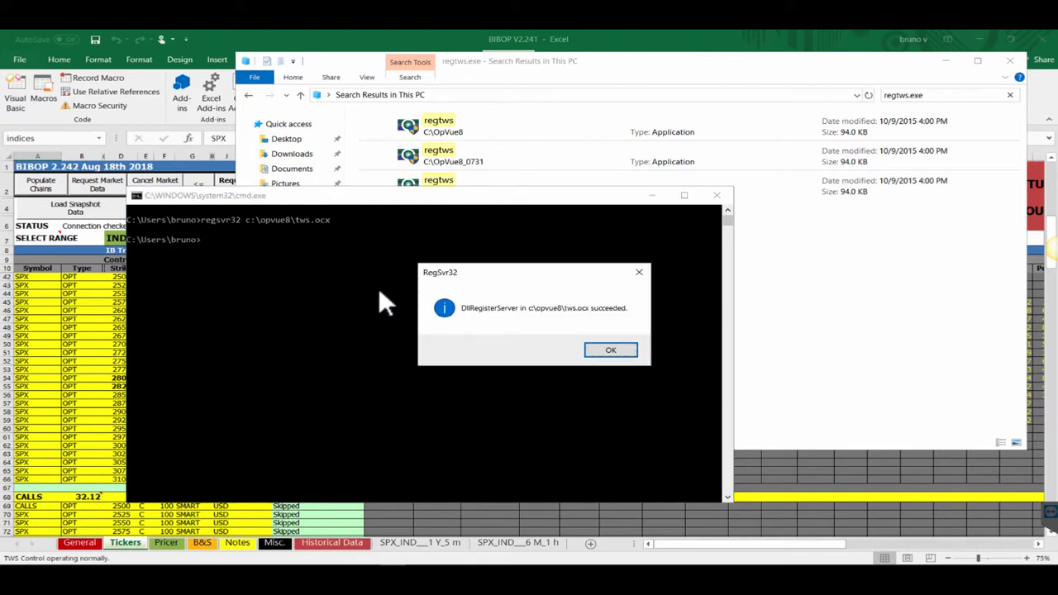
left_click(610, 351)
- Clear the console and try running regsvr32 with the /u switch
type("cls")
key("Return")
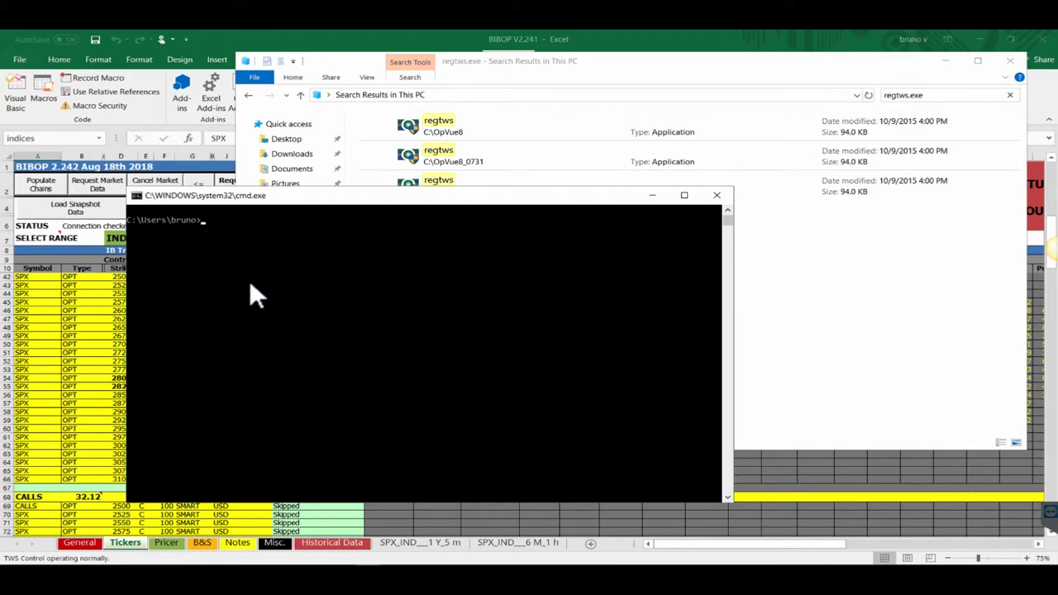
type("reg")
type("svre")
type("2")
type(" /")
type("u fdk")
key("BackSpace")
key("BackSpace")
key("BackSpace")
key("Return")
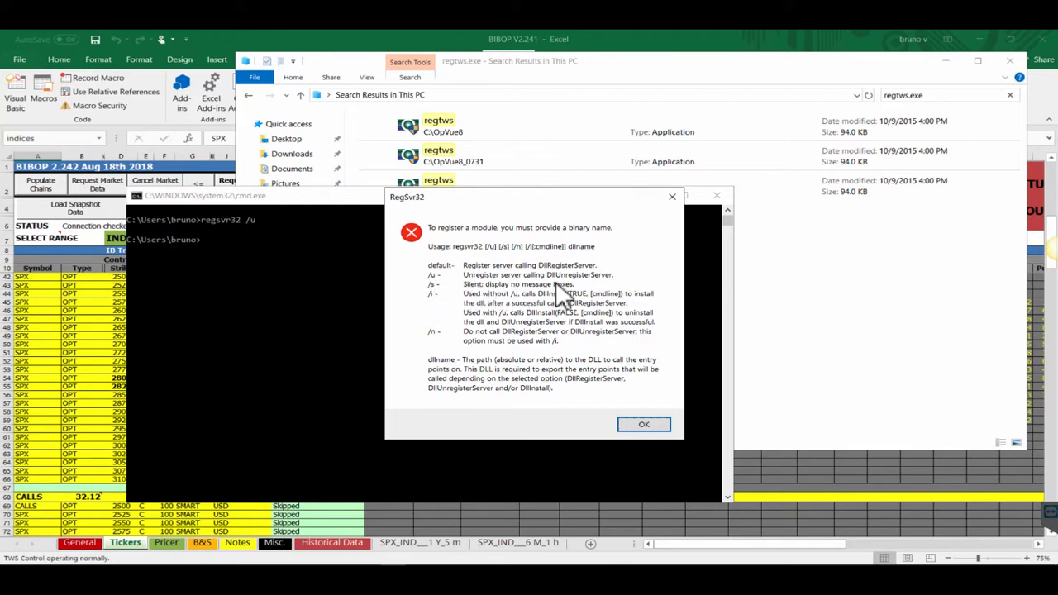
left_click(644, 426)
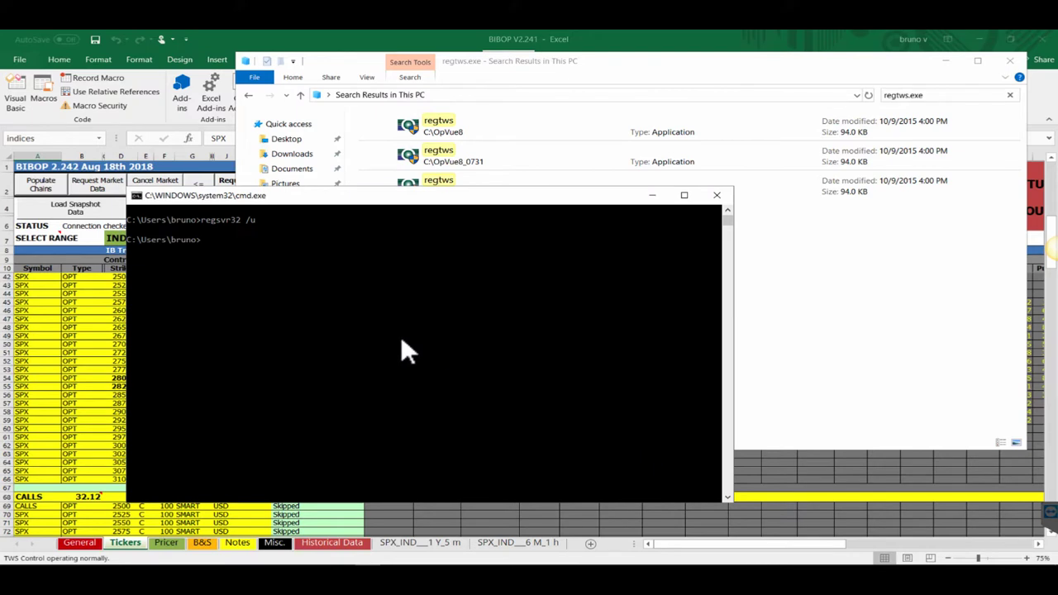
- Close the command prompt and the file search window to get back to the BIBOP workbook
left_click(337, 272)
key("alt+F4")
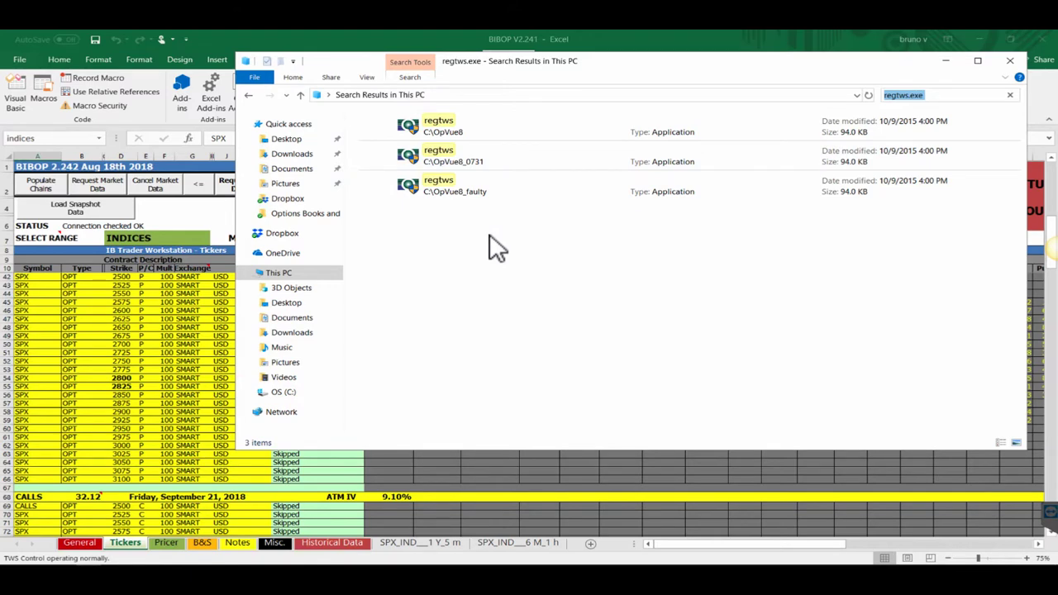
left_click(1010, 62)
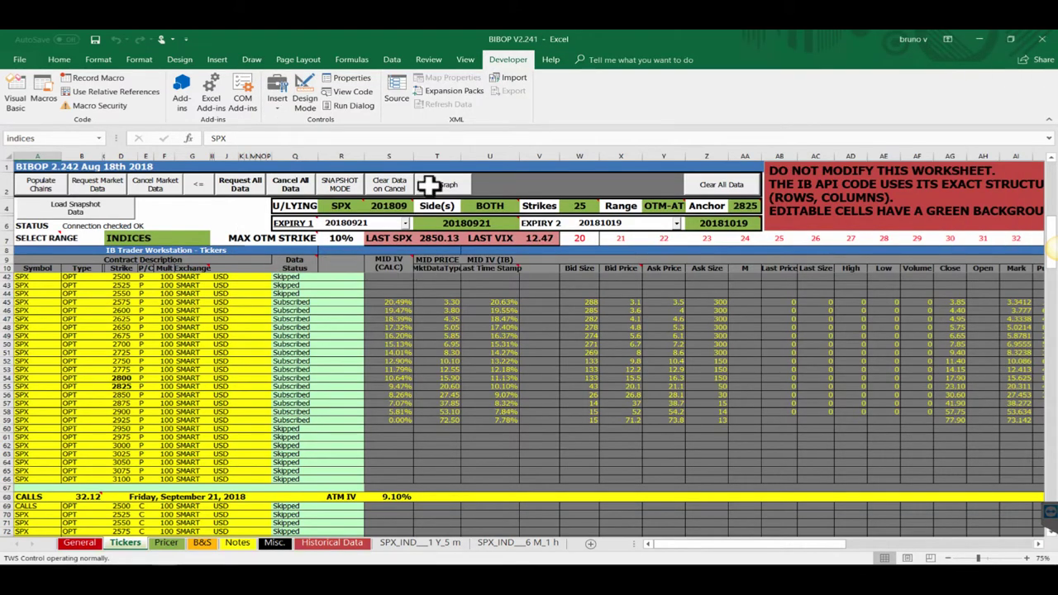
- On the General sheet, re-establish the TWS connection by disconnecting, resetting the API and connecting again
left_click(78, 544)
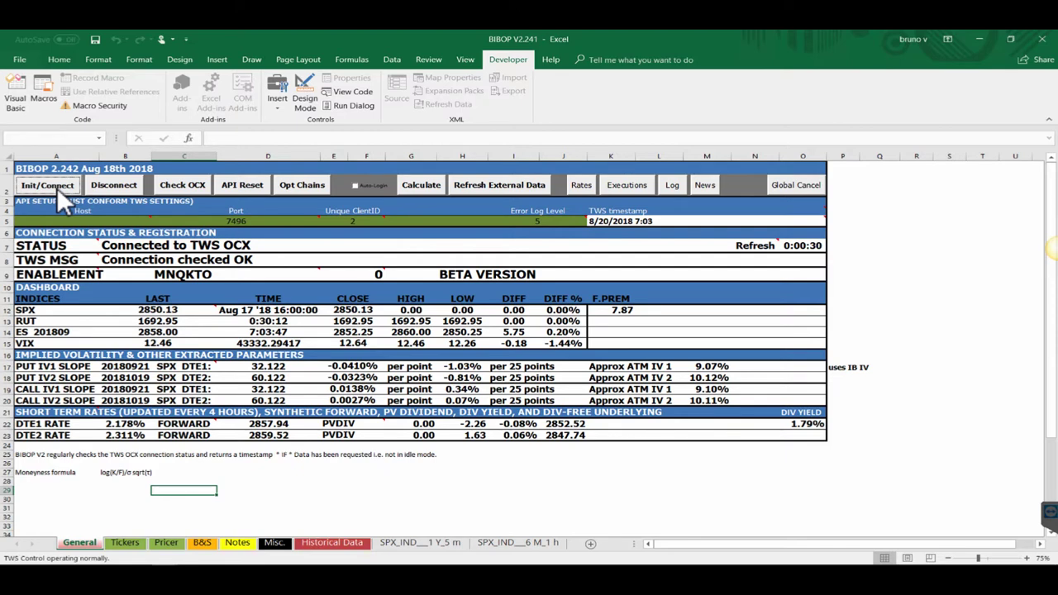
mouse_move(192, 555)
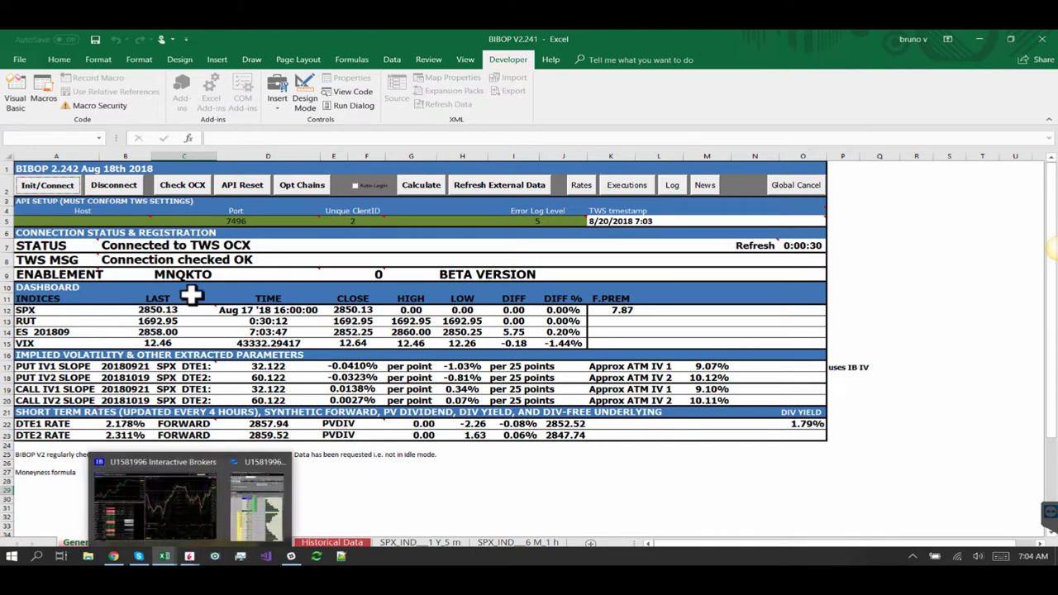
left_click(124, 185)
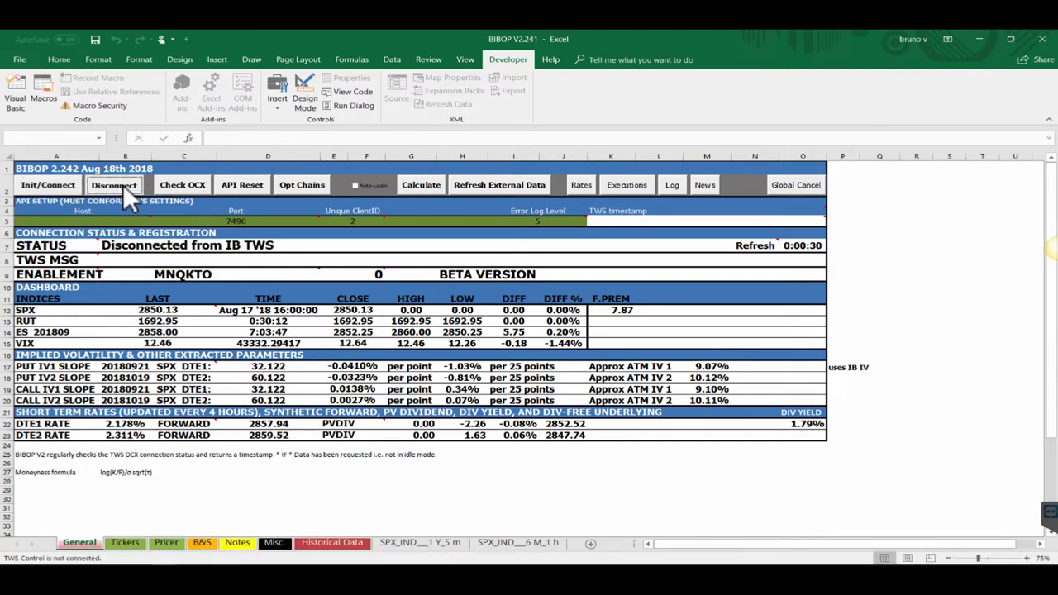
left_click(254, 183)
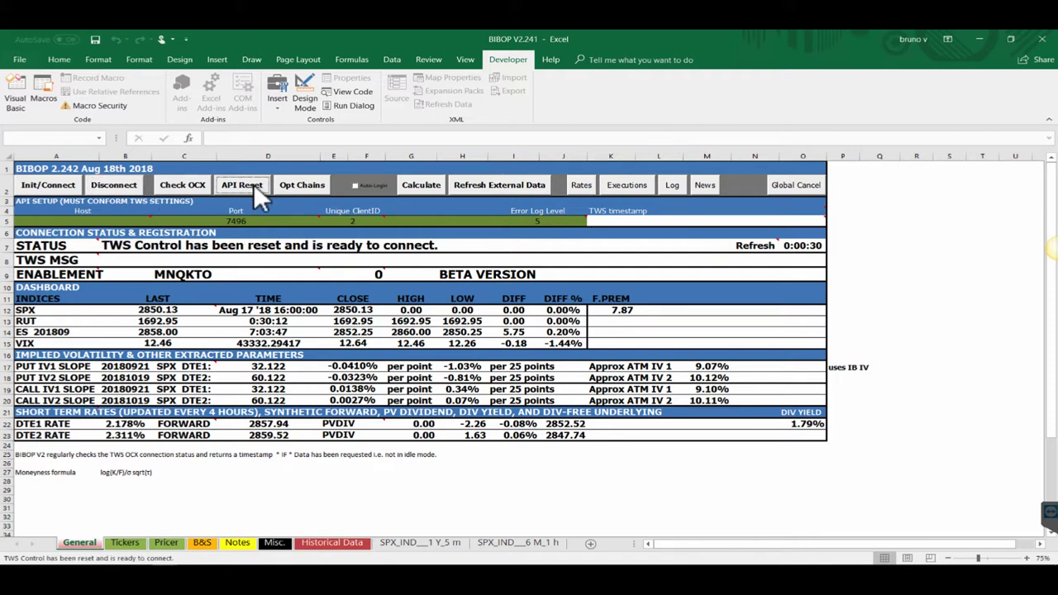
left_click(48, 185)
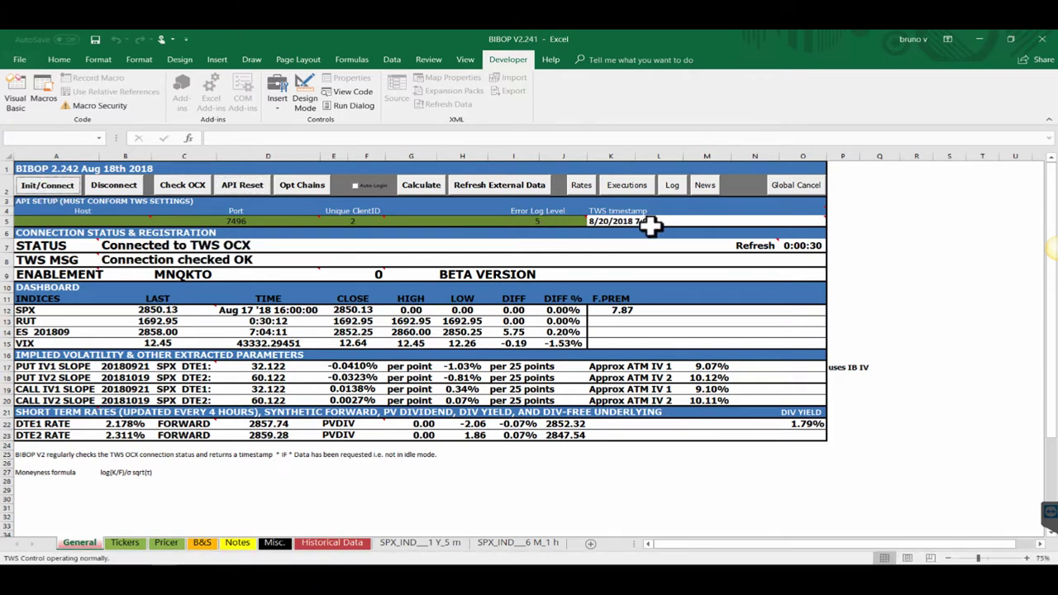
- Open the option chains from the General sheet and select the INDICES range at the start of the list
mouse_move(590, 220)
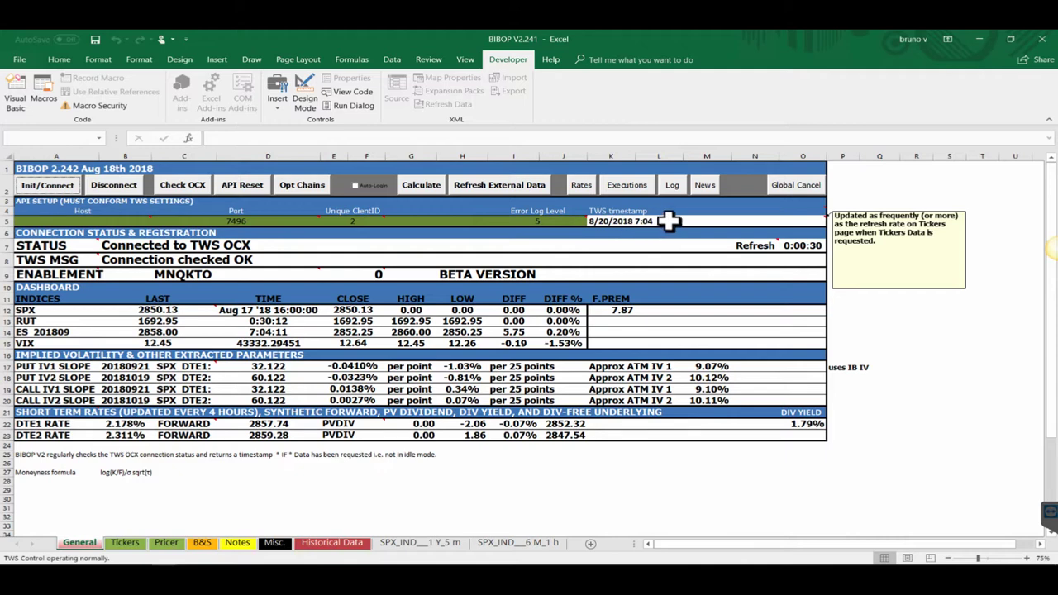
mouse_move(801, 587)
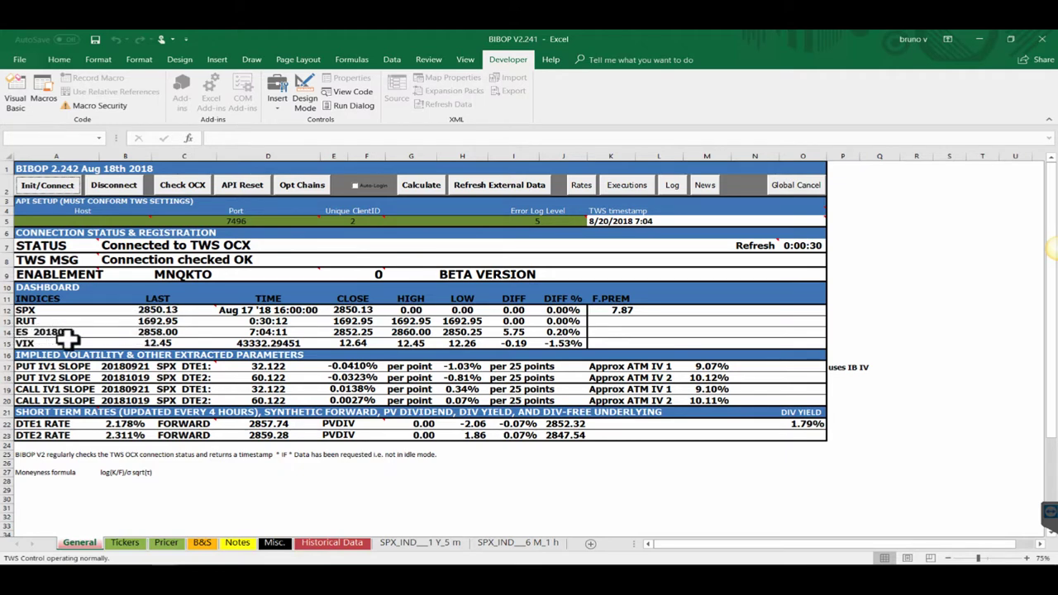
mouse_move(150, 312)
left_click(314, 184)
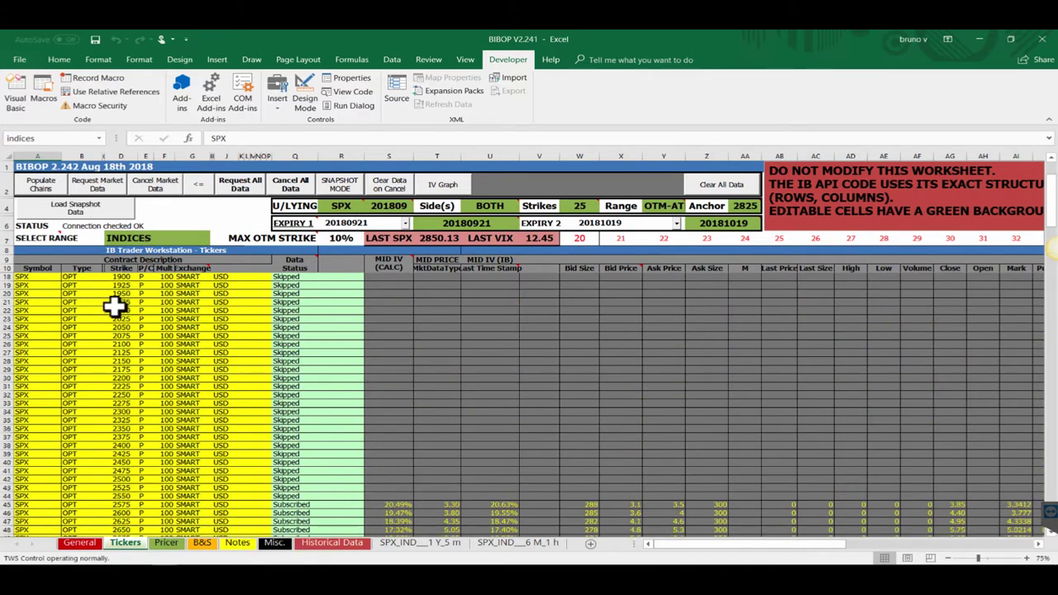
scroll(114, 306, "up", 10)
left_click(29, 279)
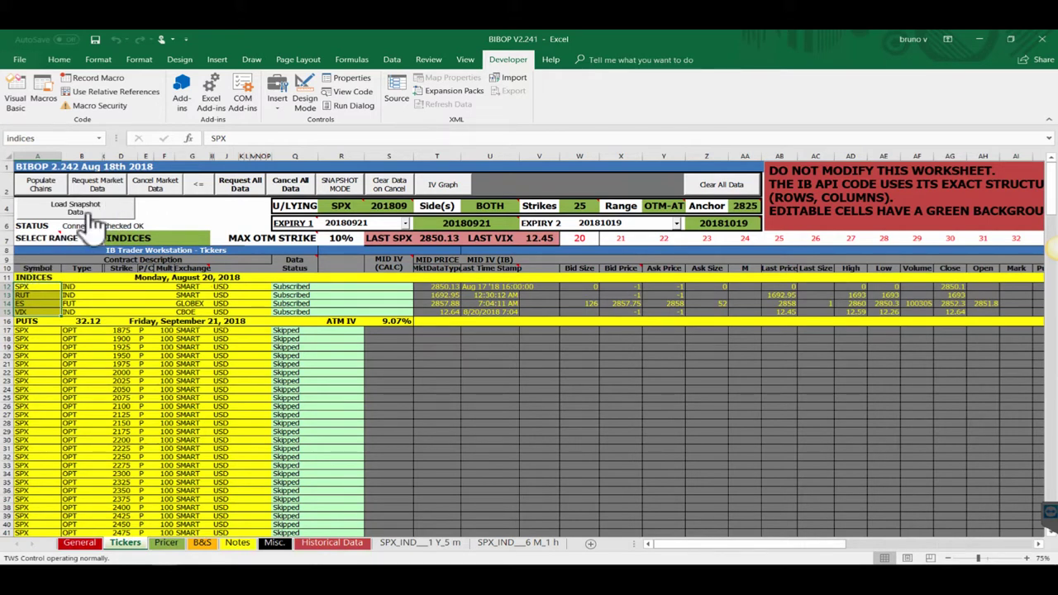
- Set the selected range on the Tickers sheet to PUTS EXP1
left_click(33, 318)
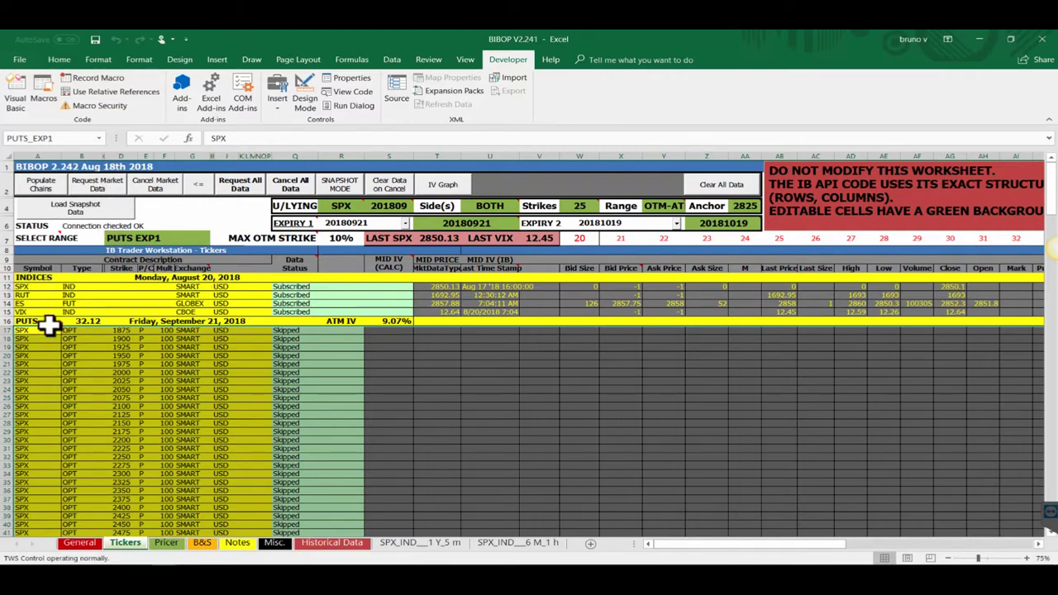
left_click(142, 240)
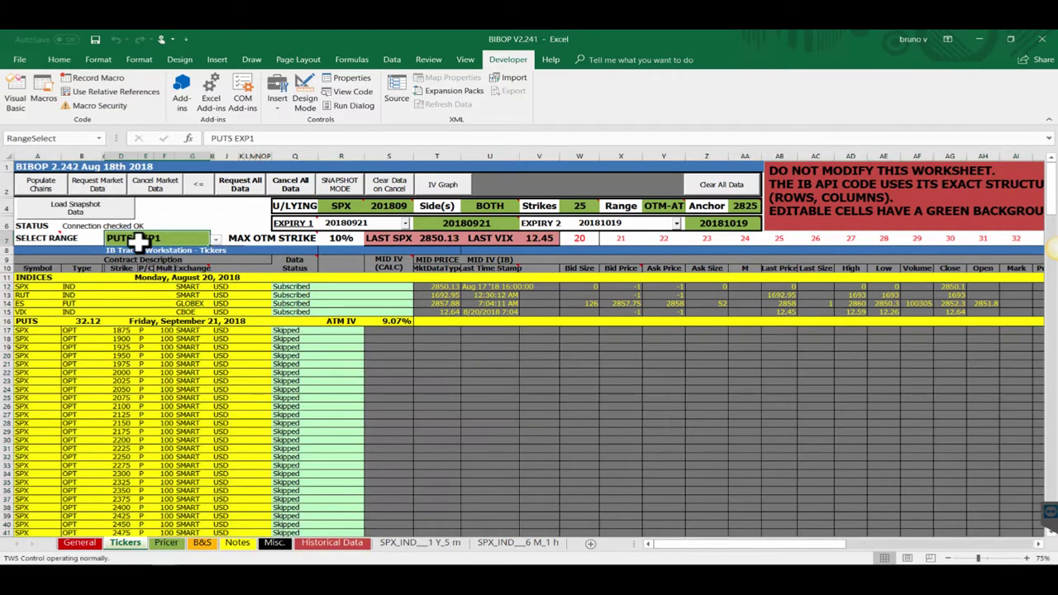
left_click(216, 238)
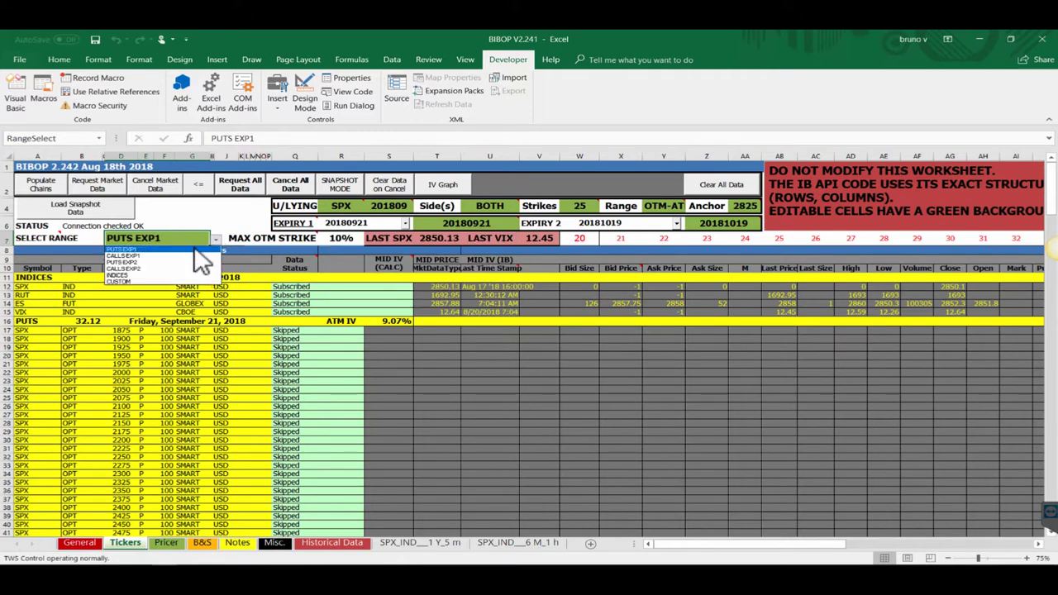
left_click(179, 248)
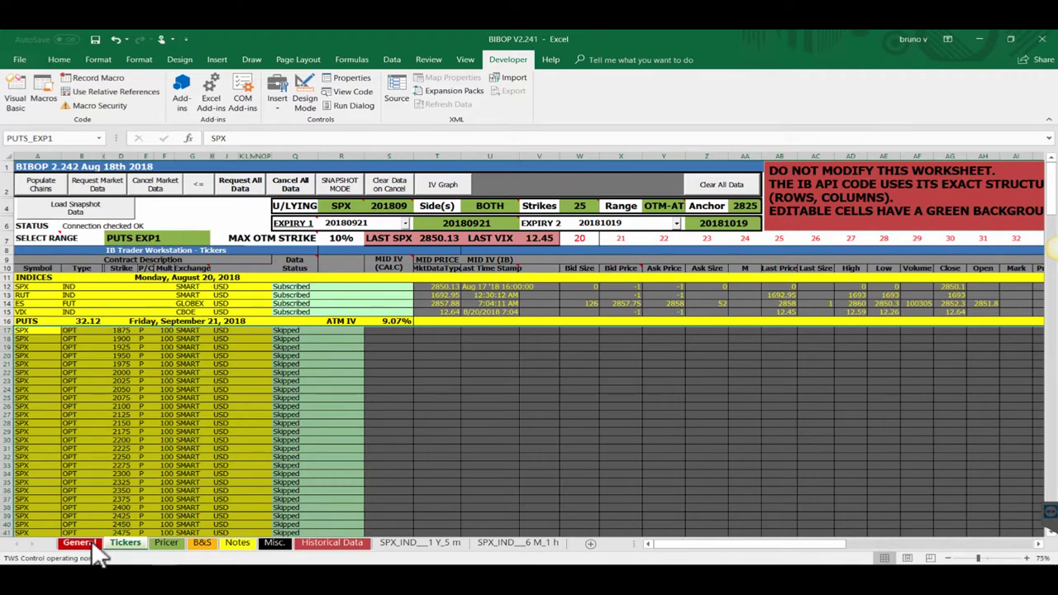
- Request all market data on the Tickers sheet and review the subscribed SPX put rows
left_click(248, 189)
scroll(388, 466, "down", 6)
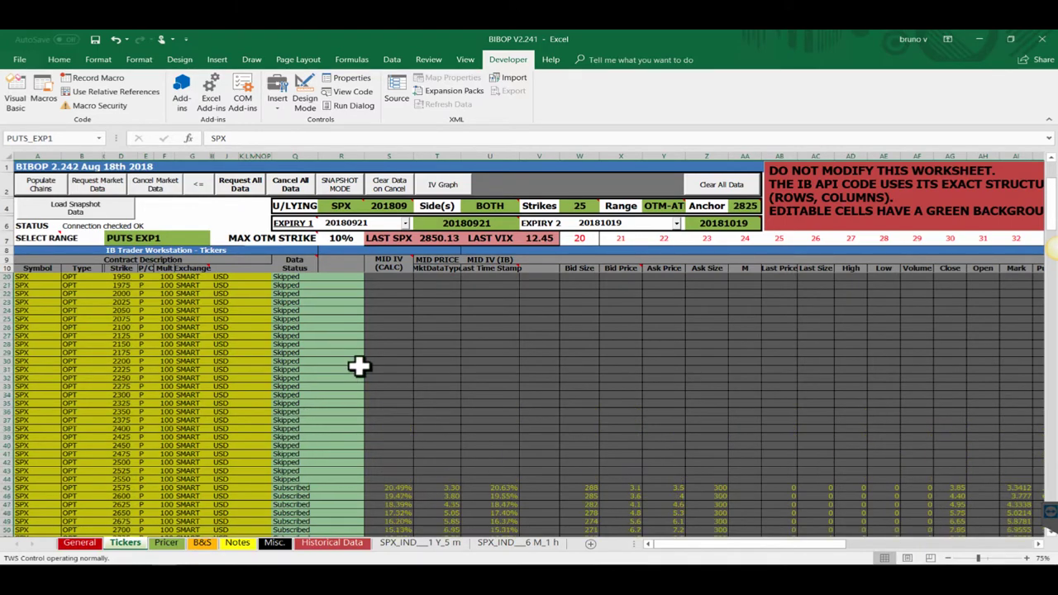
scroll(358, 362, "up", 6)
left_click(240, 187)
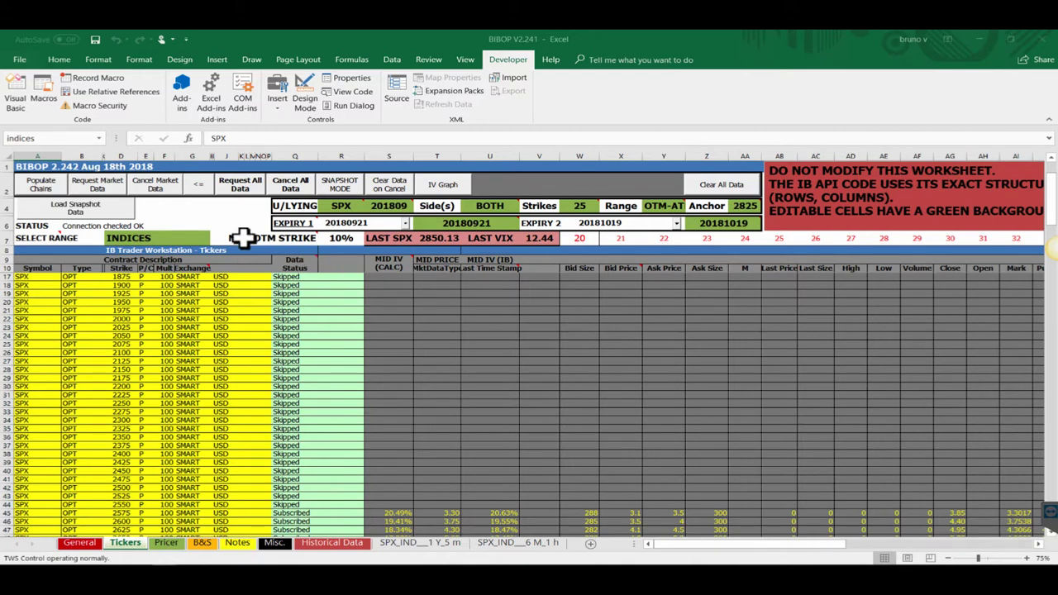
mouse_move(248, 238)
mouse_move(287, 237)
scroll(398, 414, "down", 2)
scroll(398, 414, "down", 6)
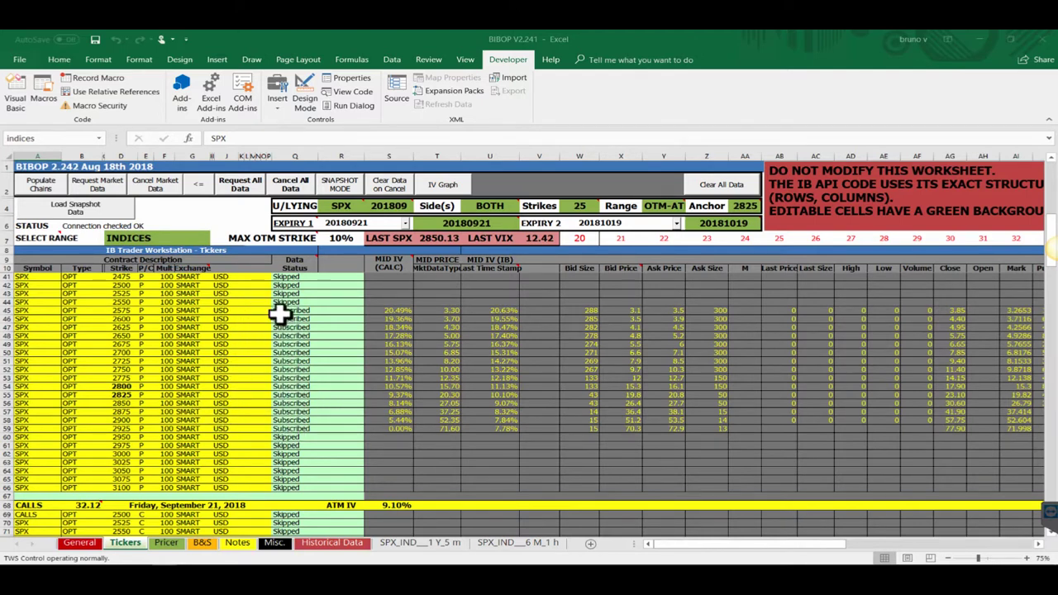
- Examine the available choices for the Strikes and underlying settings of the option chains
mouse_move(582, 205)
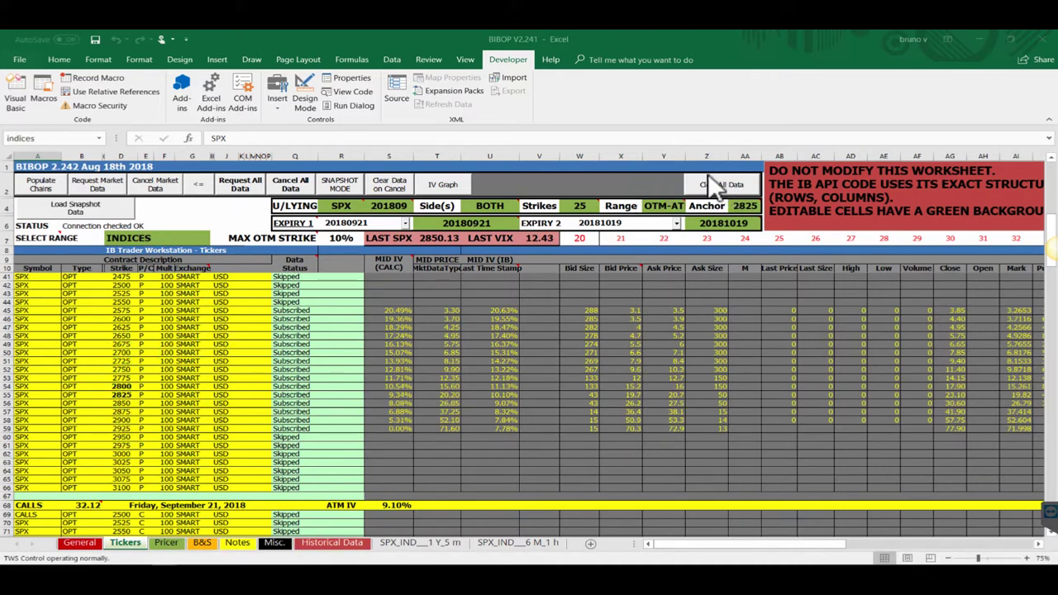
left_click(579, 205)
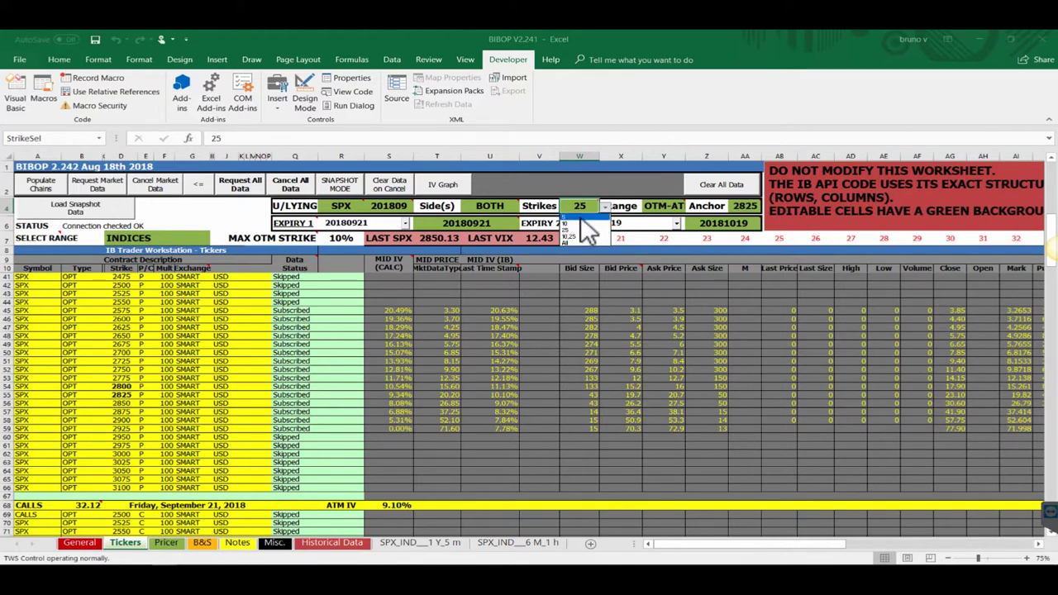
left_click(332, 204)
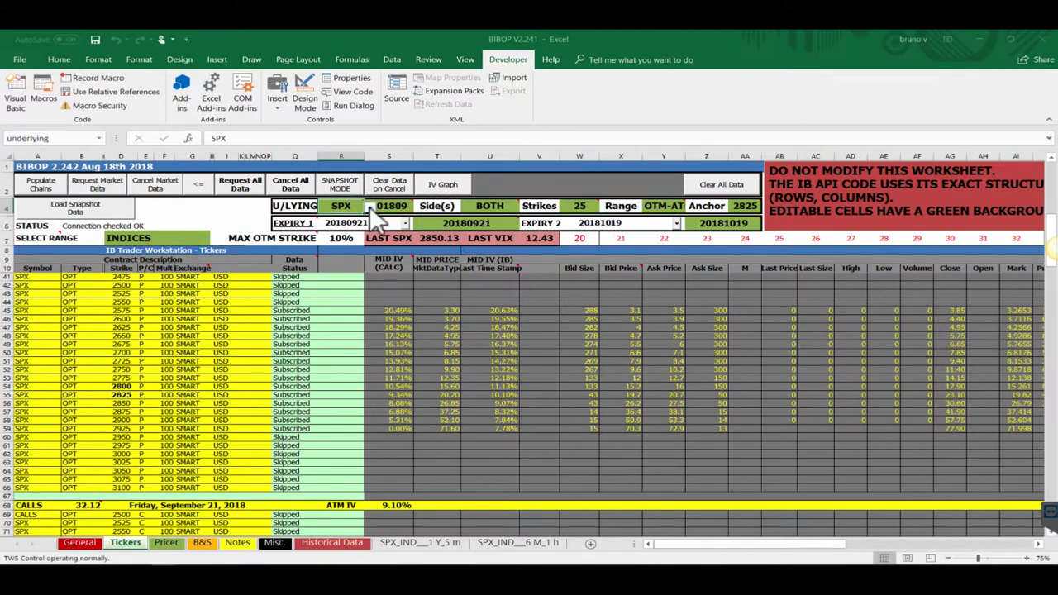
left_click(370, 206)
left_click(348, 217)
- Go back to the General sheet, then return to the option chains and display the IV graph
left_click(197, 180)
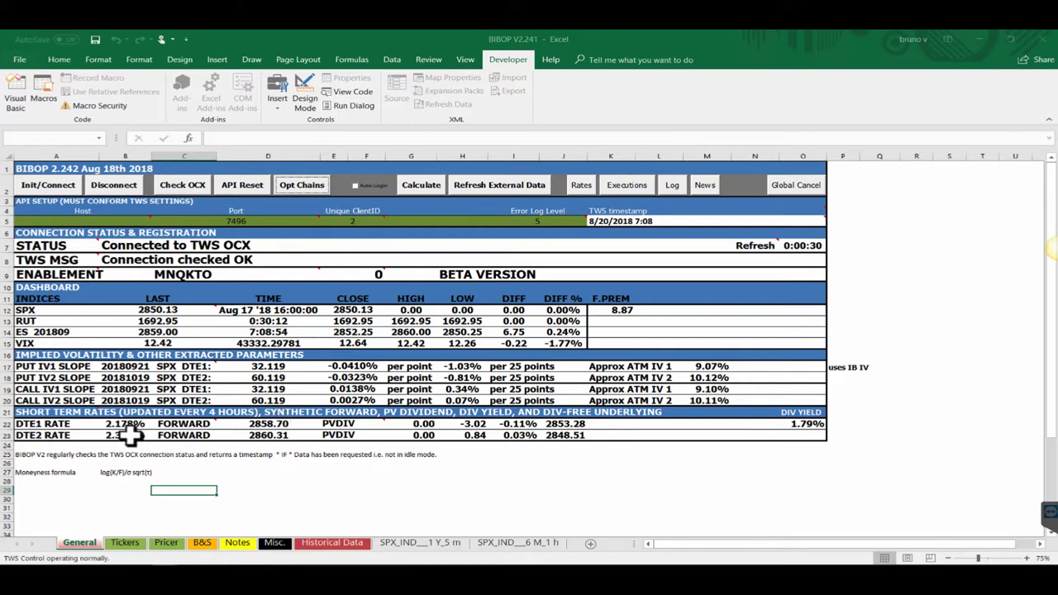
left_click(301, 186)
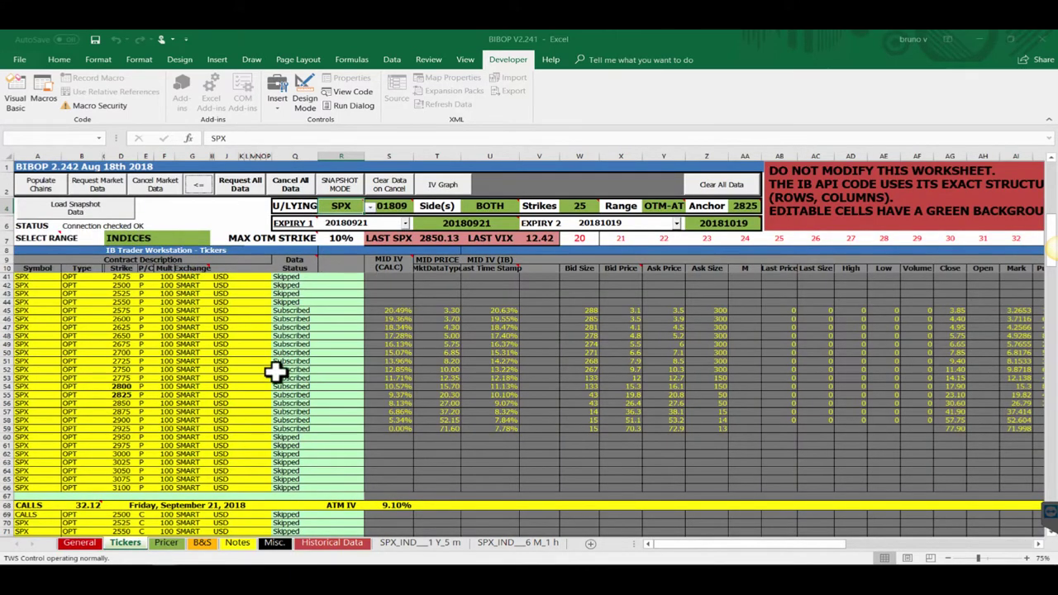
left_click(452, 186)
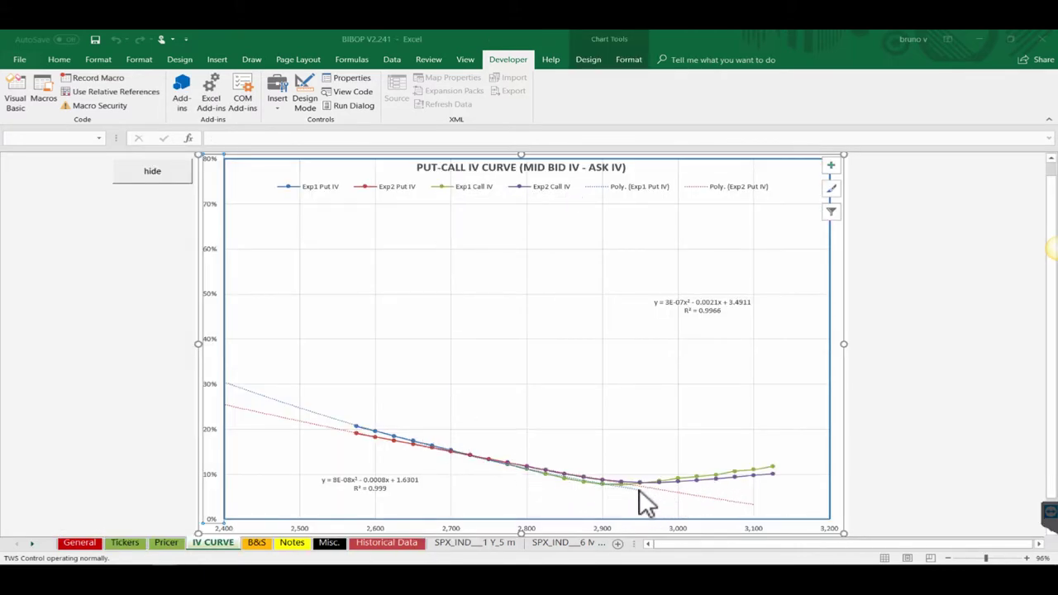
- Filter the IV curve chart to hide the Exp1 Call IV and Exp2 Call IV series
left_click(831, 213)
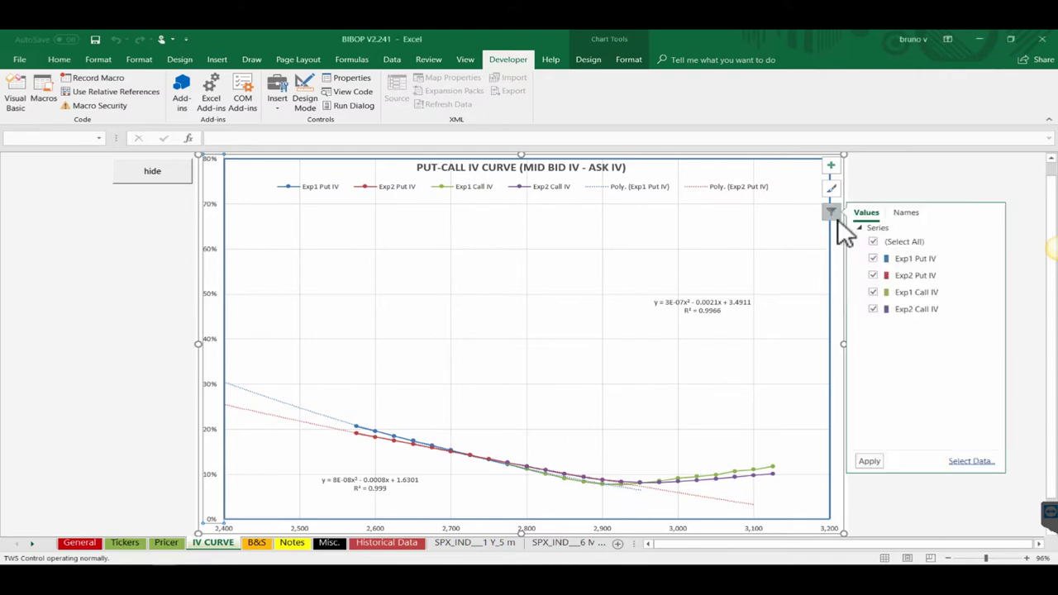
left_click(873, 292)
left_click(873, 308)
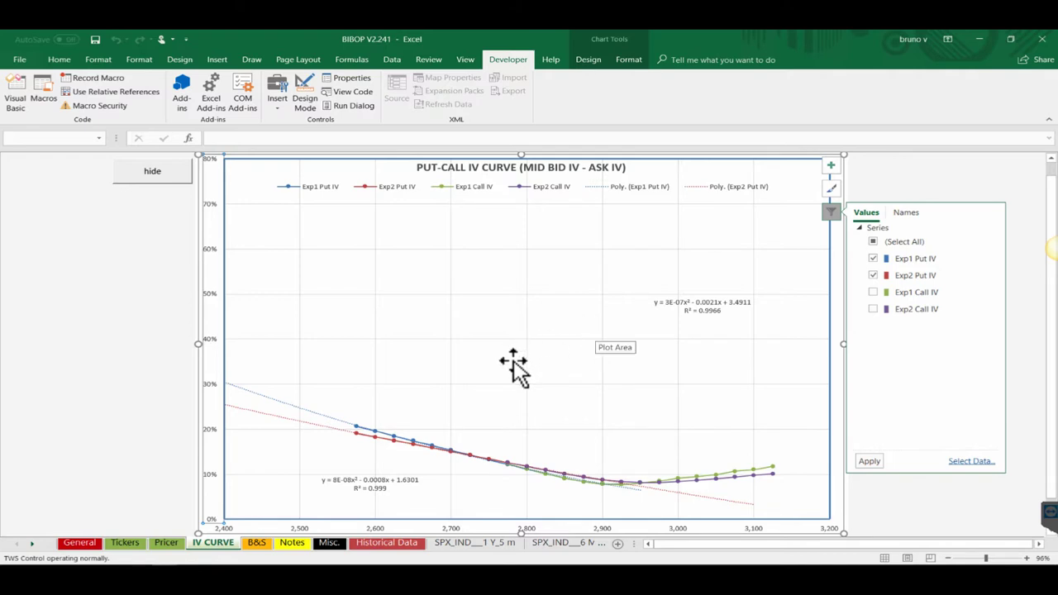
left_click(868, 460)
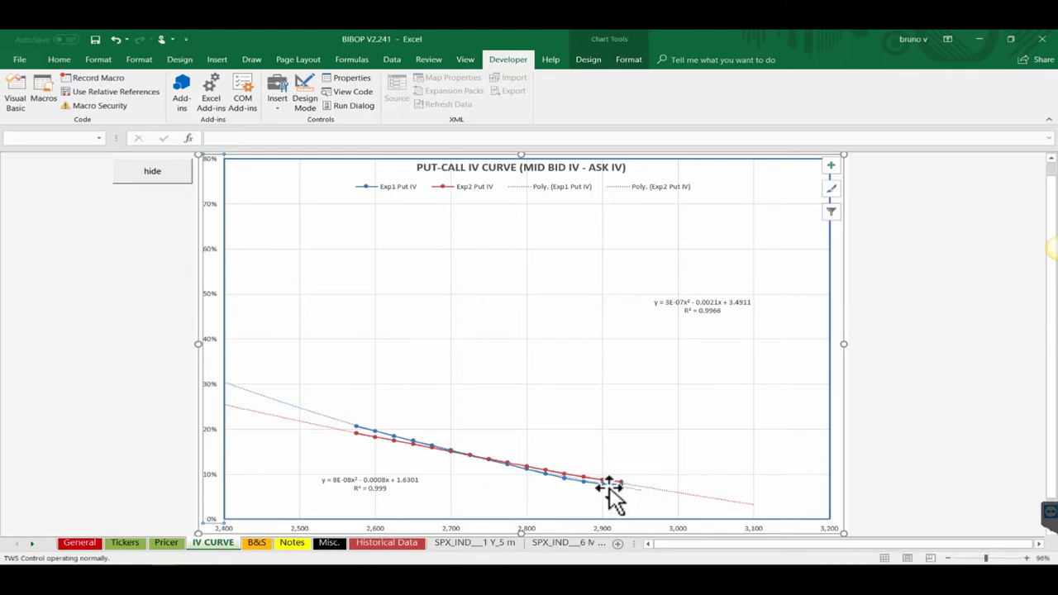
- Restore the Exp1 Call IV and Exp2 Call IV series in the chart, then hide the IV graph
left_click(831, 211)
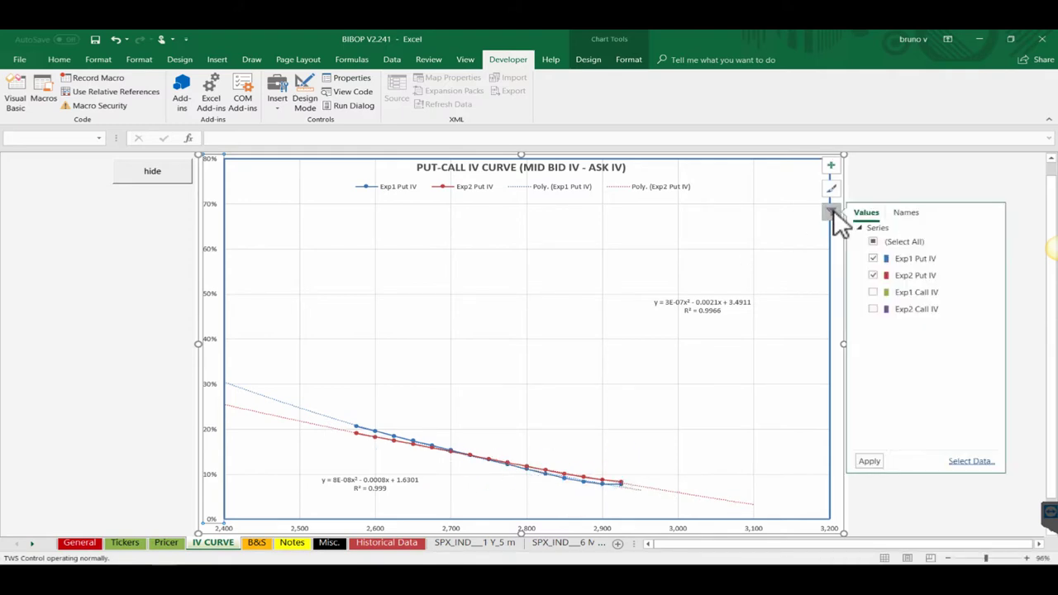
left_click(874, 291)
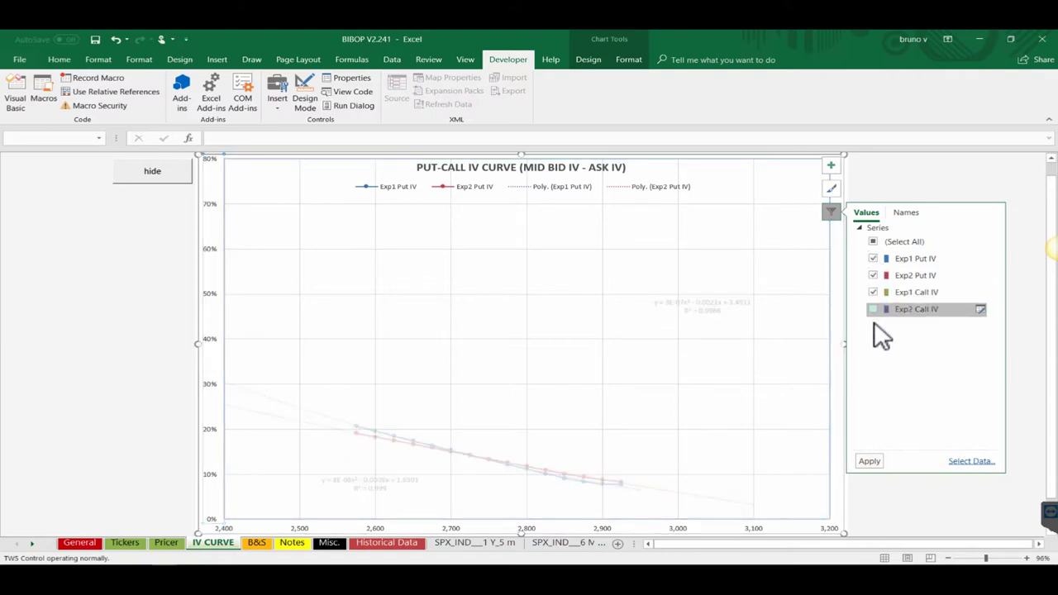
left_click(875, 306)
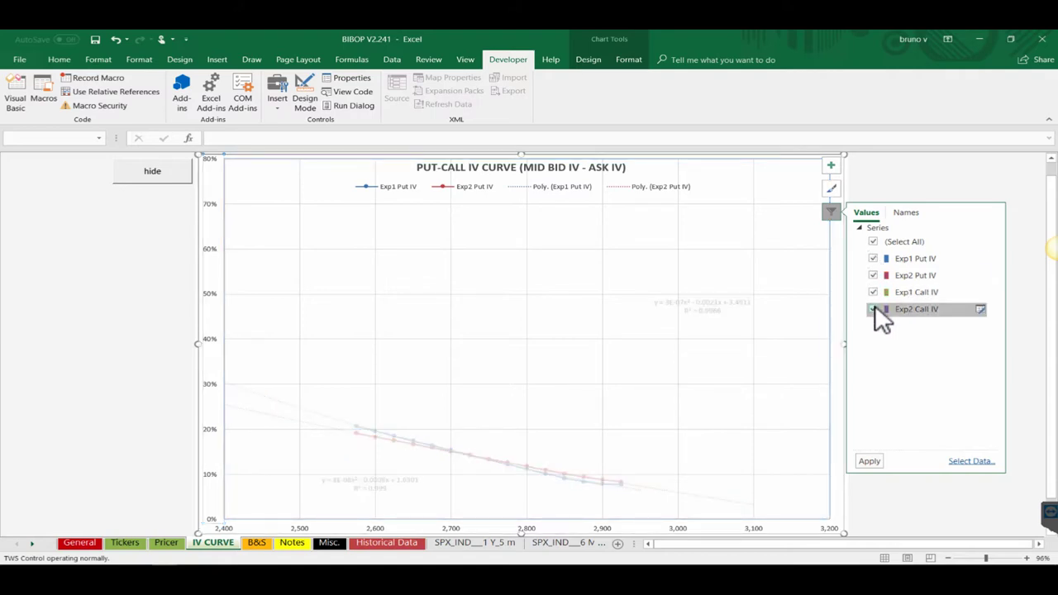
left_click(871, 461)
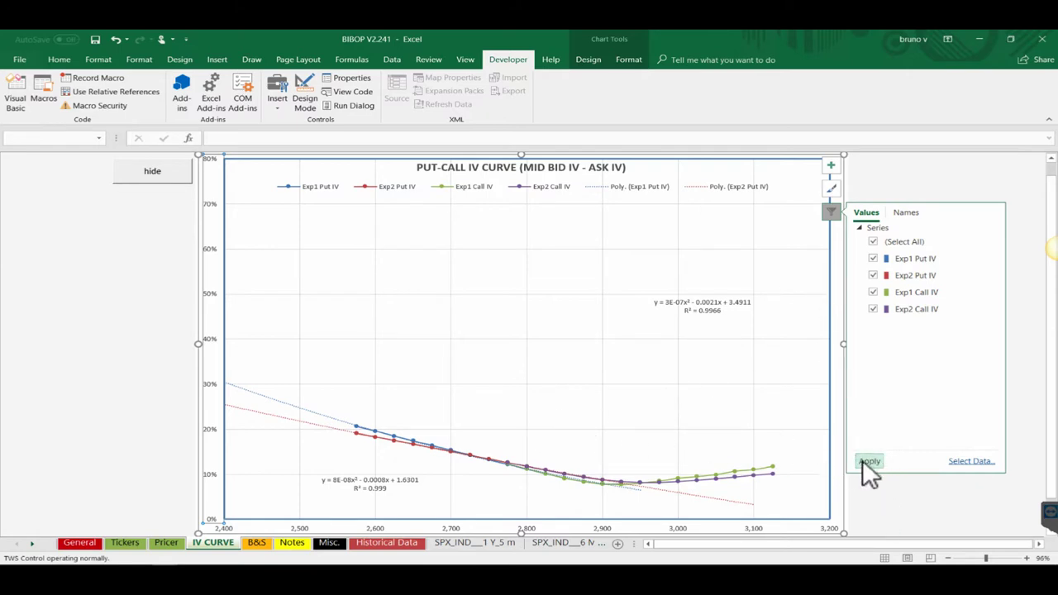
left_click(886, 500)
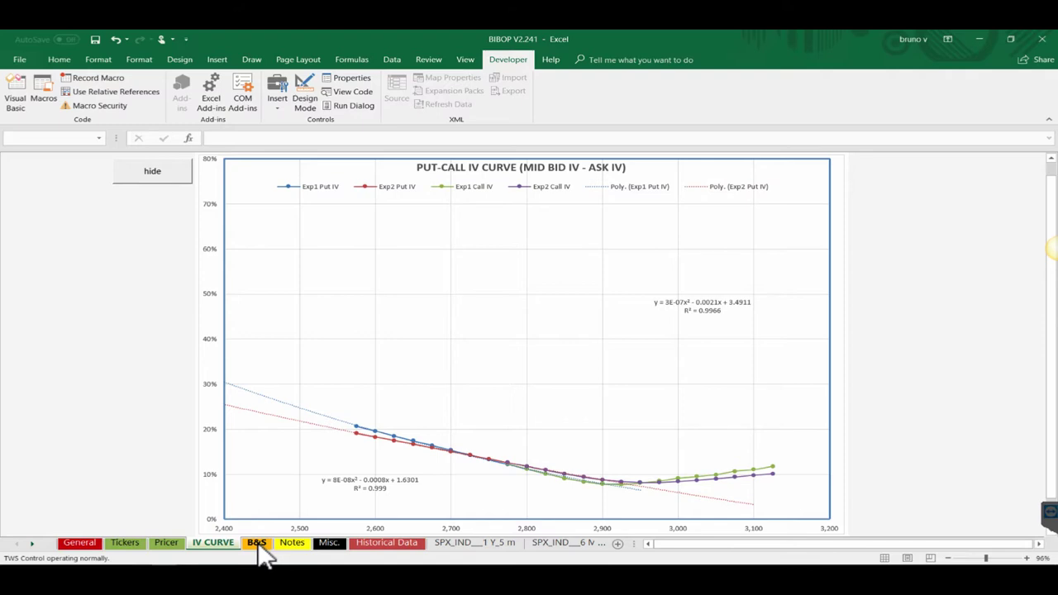
left_click(150, 172)
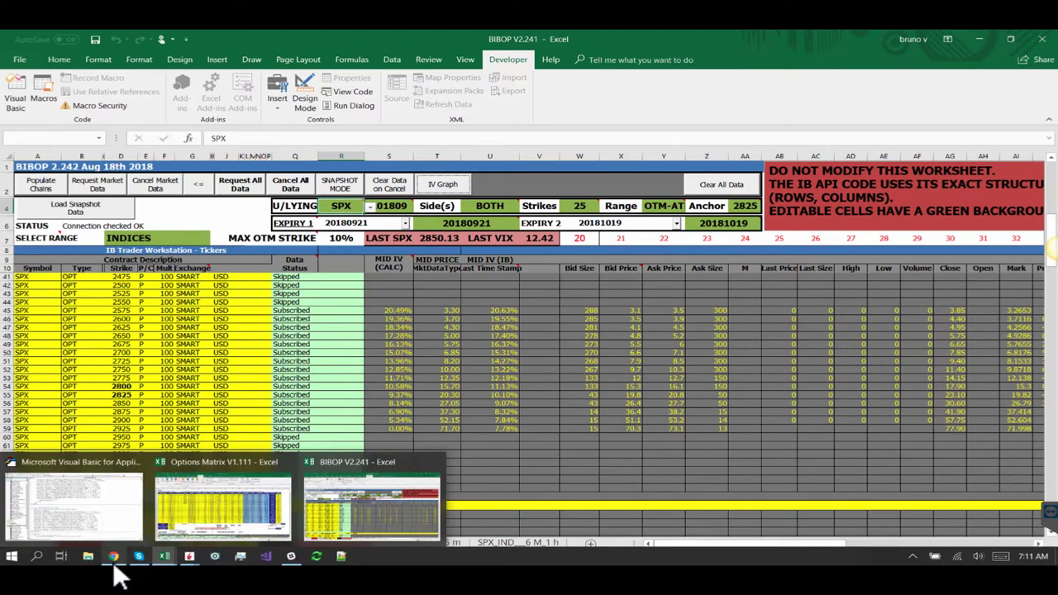
- Look through the Documents folder for the saved SPX snapshot files and BIBOP V2.241, then return to the workbook
left_click(89, 557)
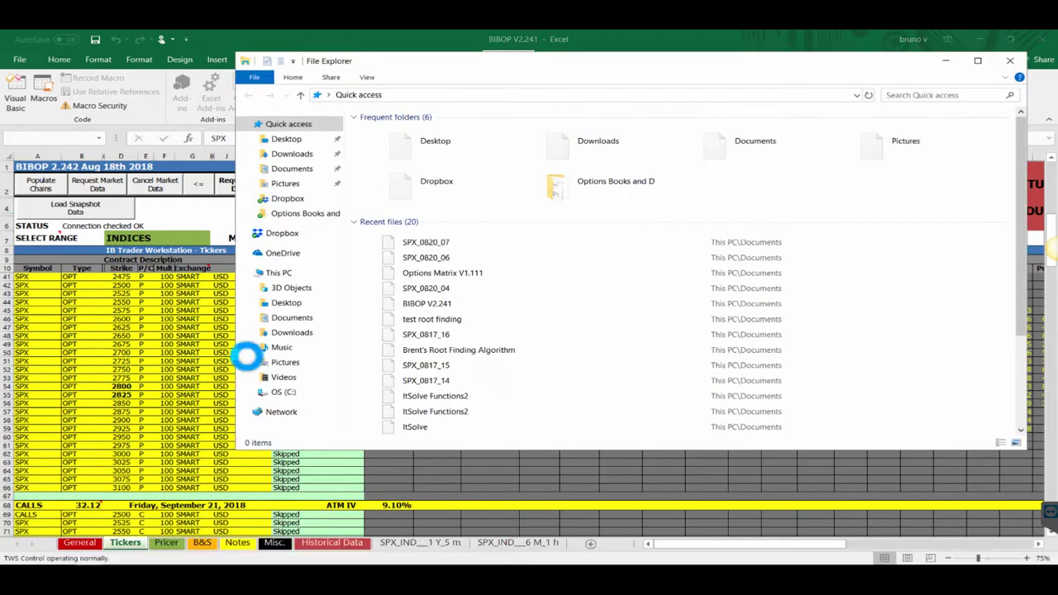
left_click(297, 170)
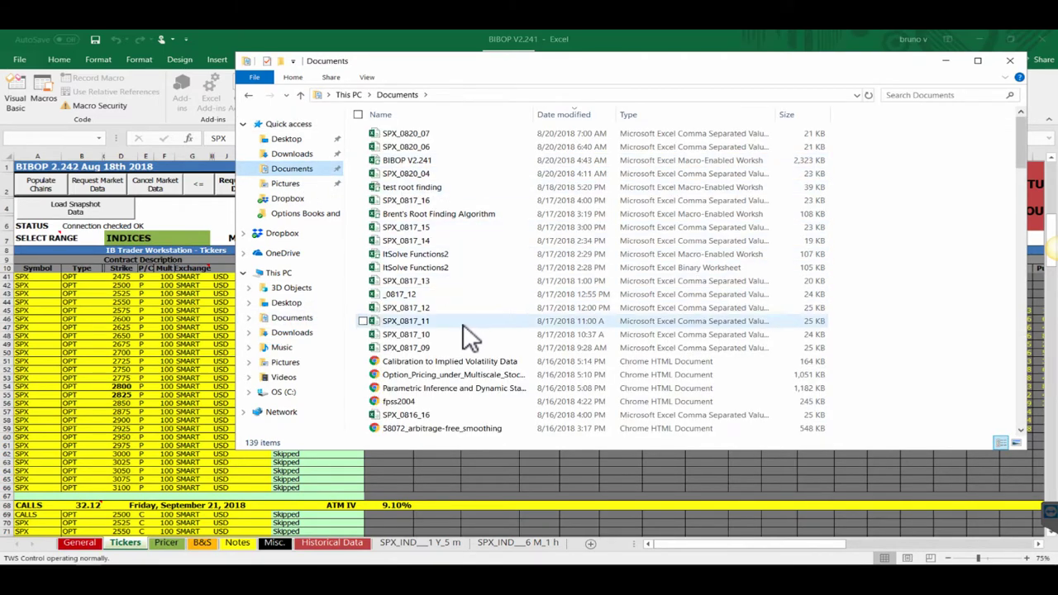
left_click(440, 157)
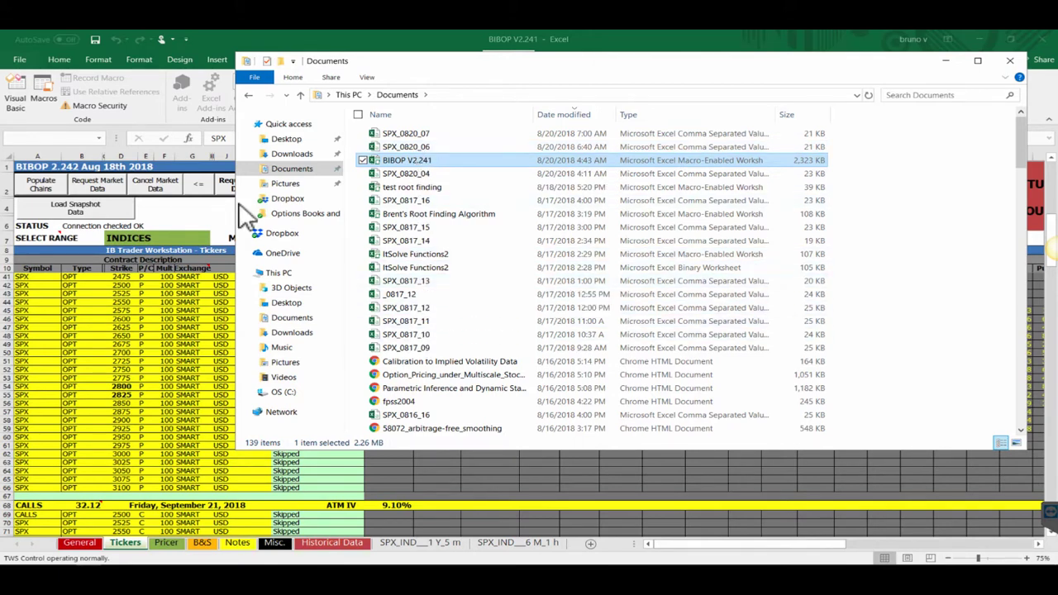
left_click(195, 209)
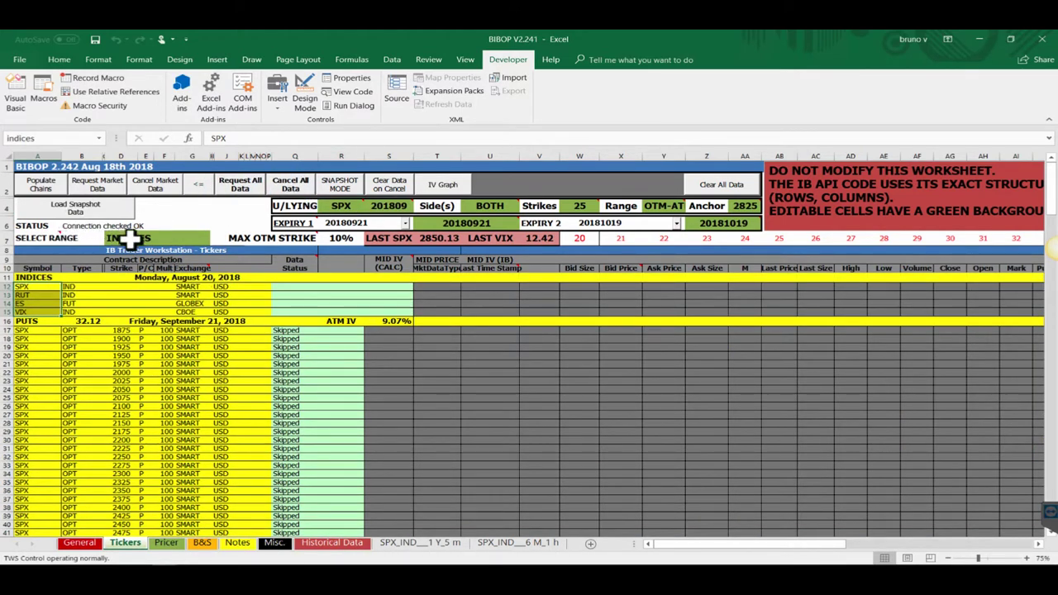
- Load the offline snapshot SPX_0817_16 from the Documents folder into the Tickers sheet and review its rows
left_click(78, 208)
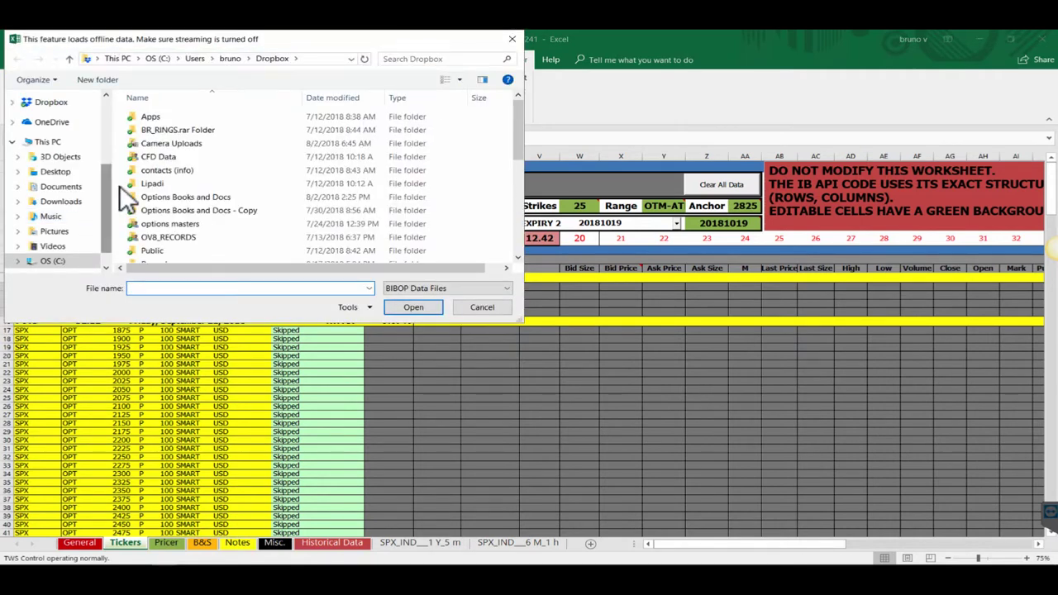
left_click(62, 190)
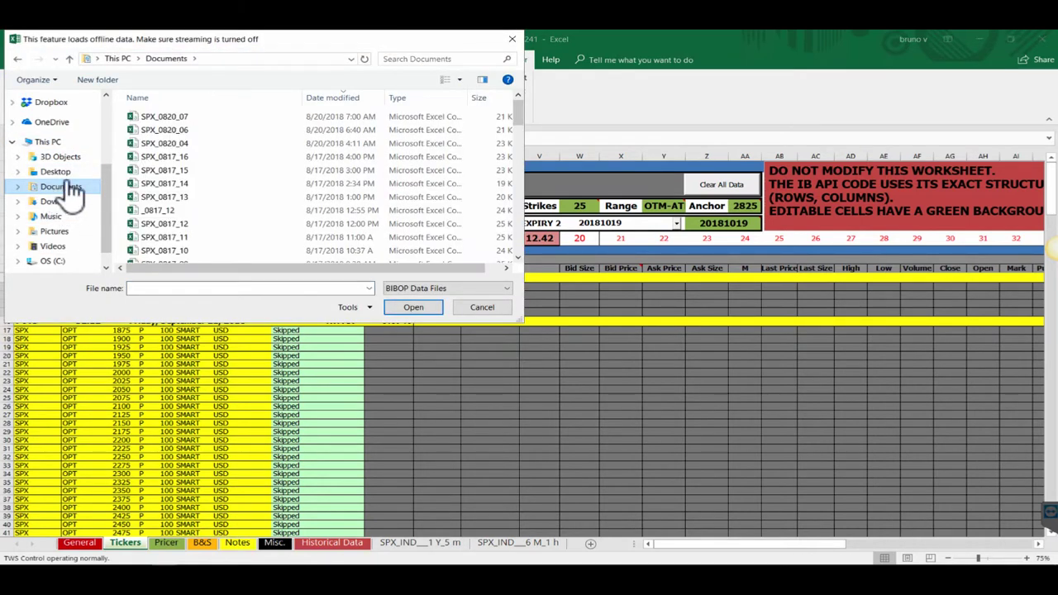
left_click(192, 159)
left_click(421, 308)
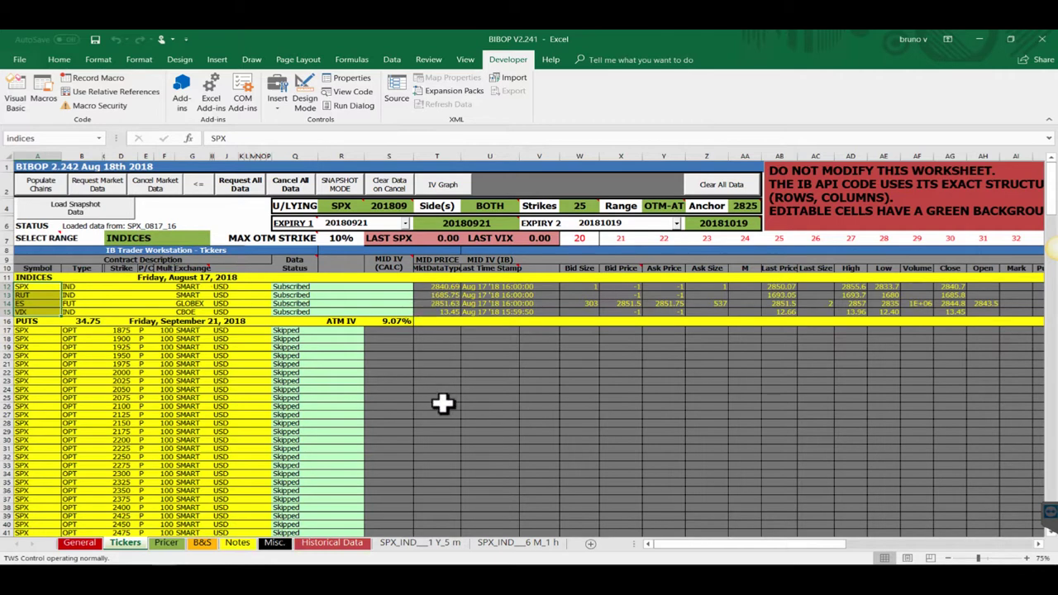
scroll(443, 402, "down", 4)
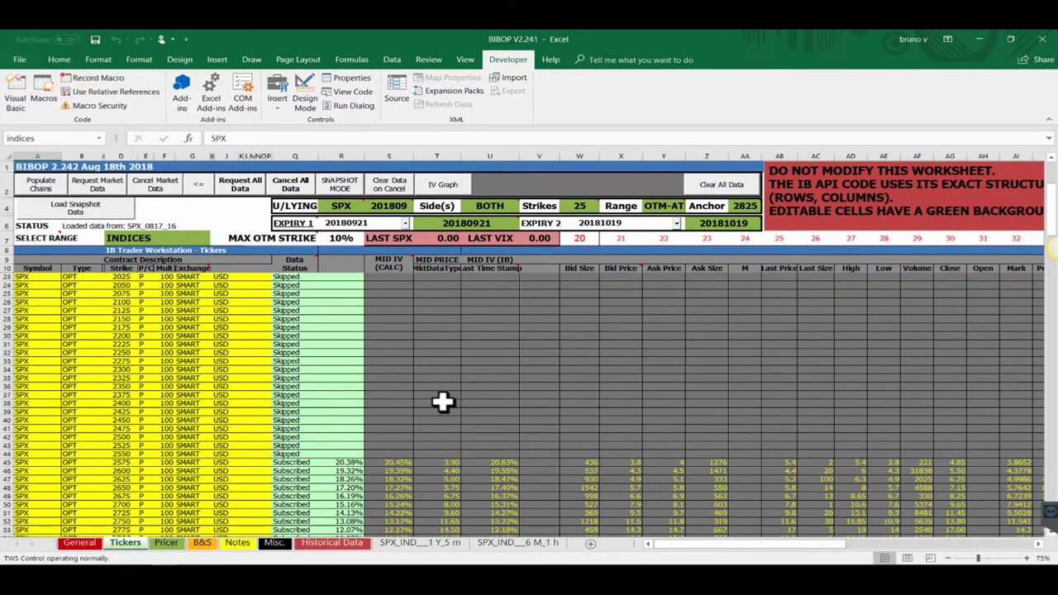
scroll(443, 402, "down", 1)
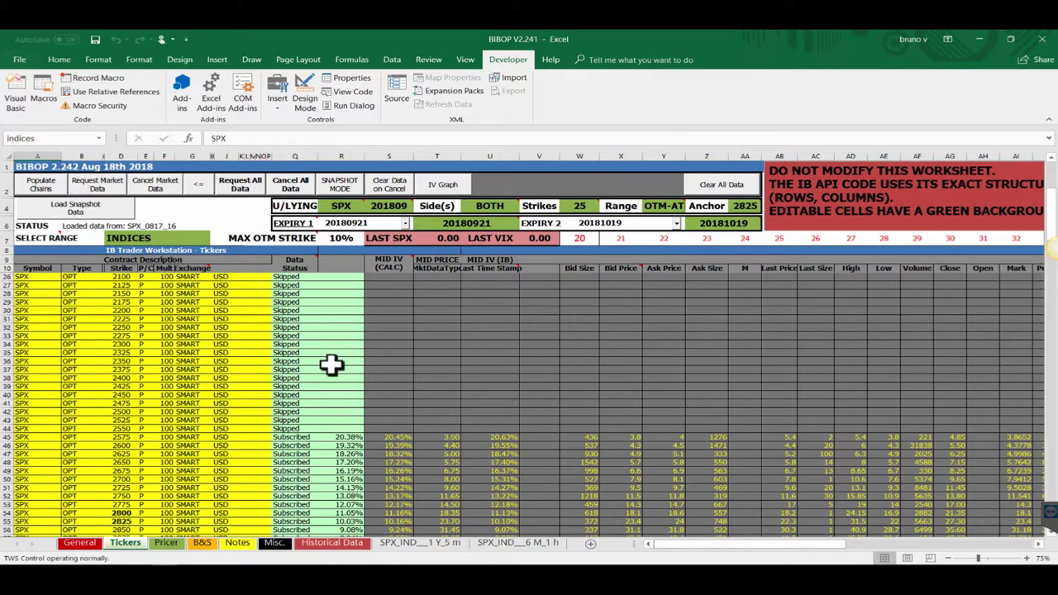
- Disconnect the workbook from TWS on the General sheet and return to the Tickers sheet
left_click(82, 542)
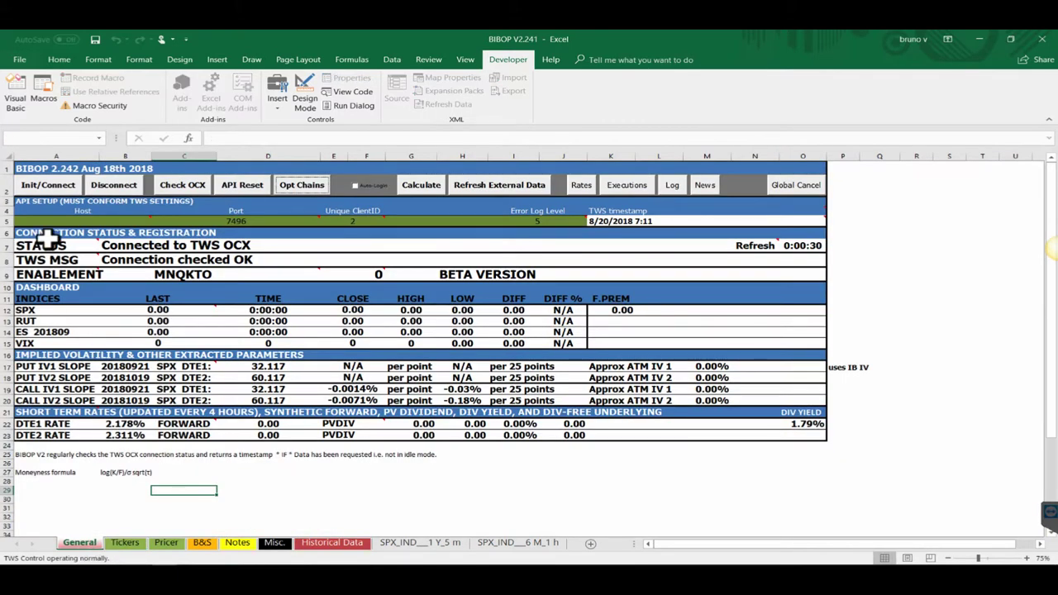
left_click(119, 188)
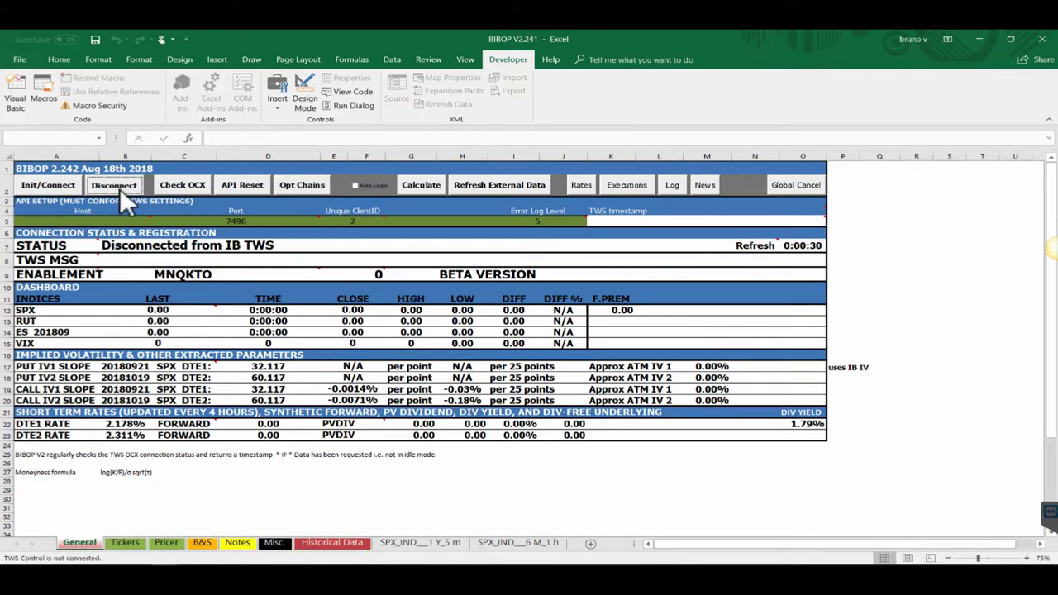
left_click(124, 544)
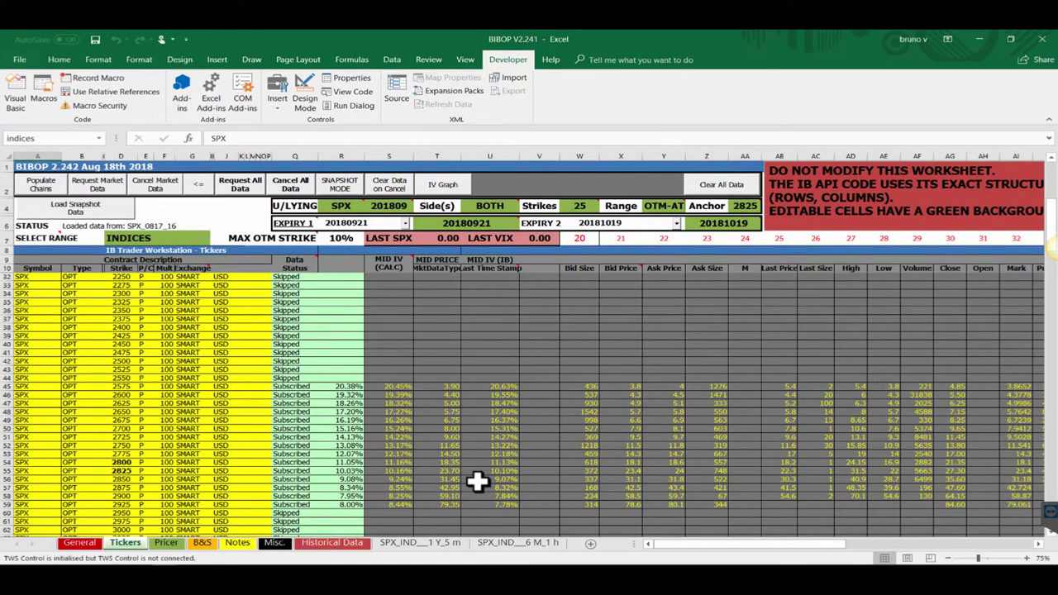
- Examine the snapshot's subscribed put rows and the ATM IV values of the first-expiry calls and puts
scroll(478, 482, "down", 2)
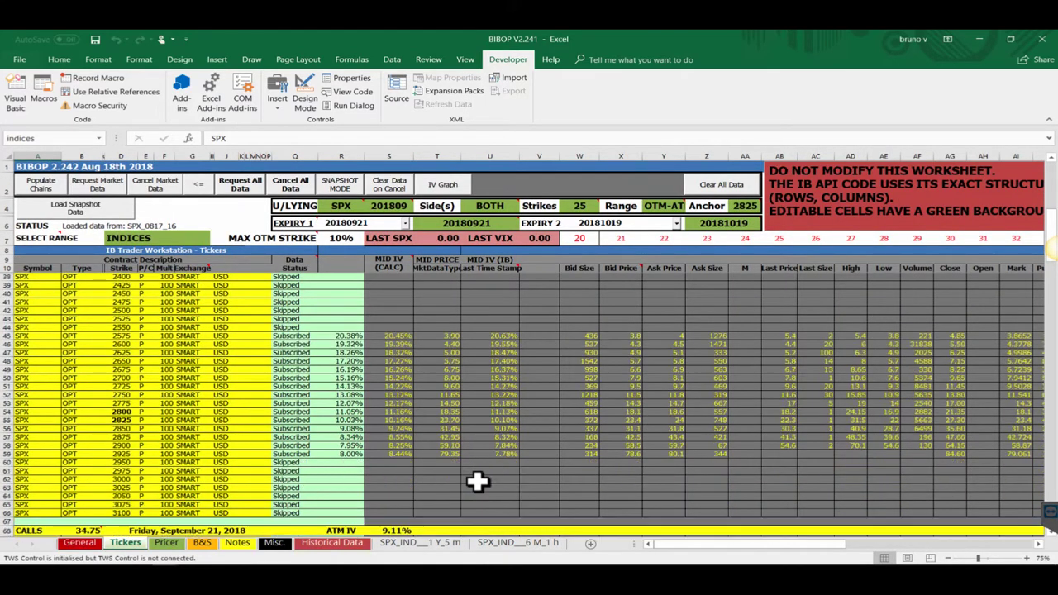
left_click(389, 531)
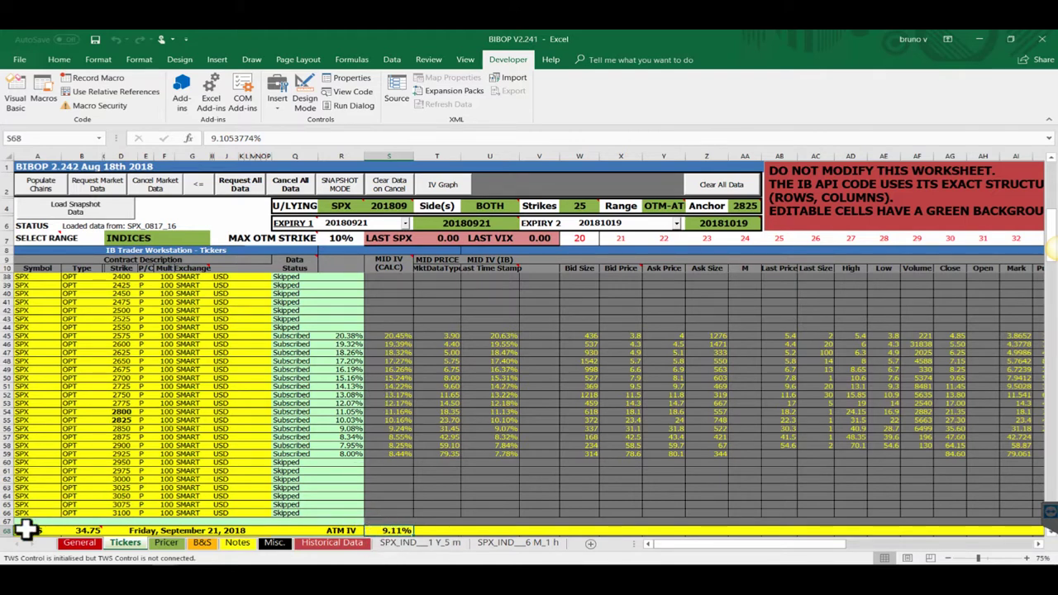
scroll(436, 401, "up", 3)
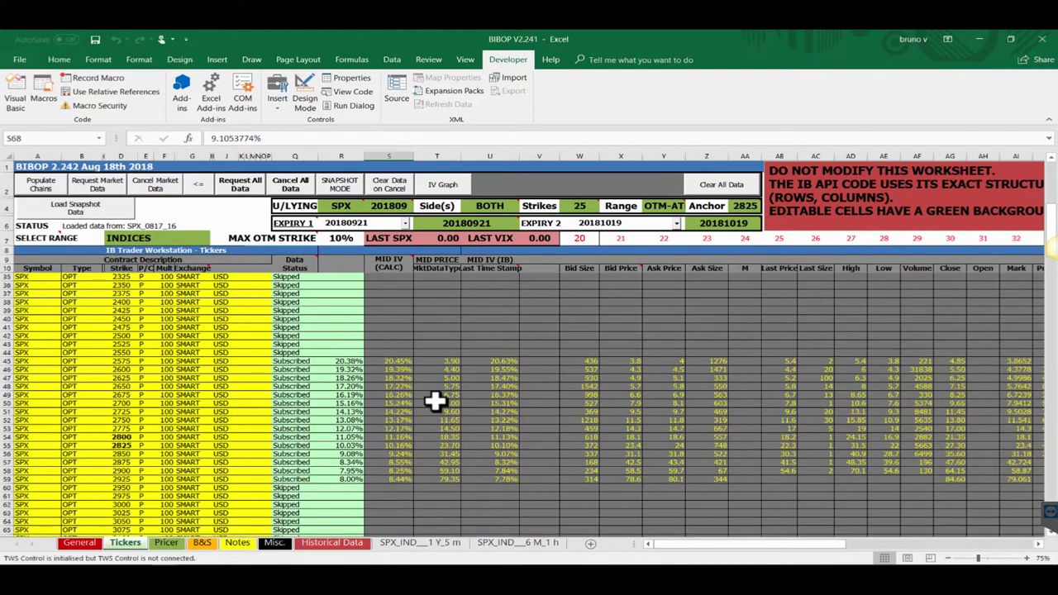
scroll(436, 401, "up", 1)
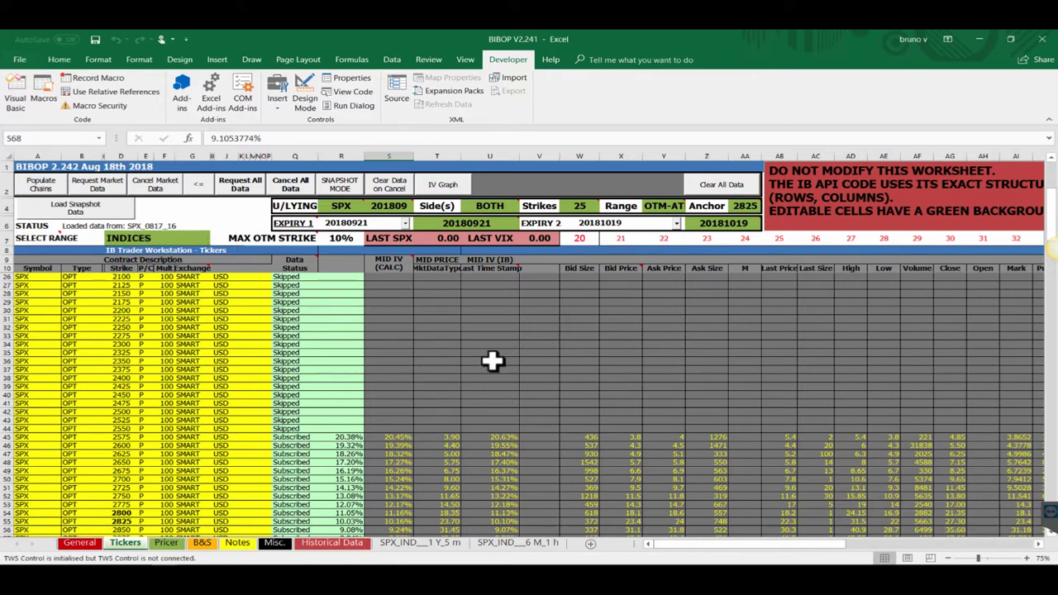
scroll(493, 360, "up", 5)
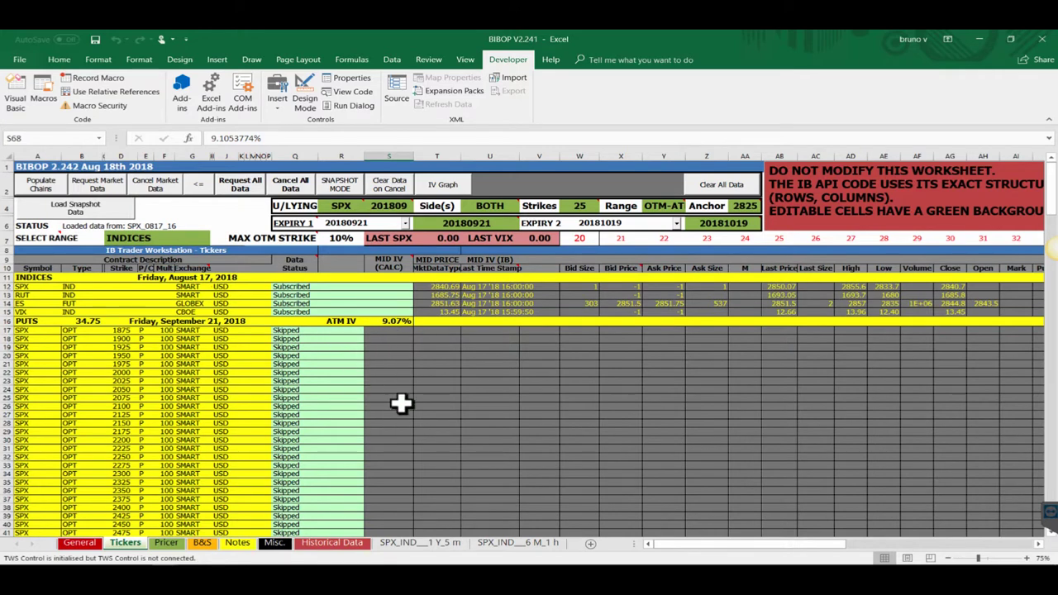
- Compare the IB and calculated mid IV of the 2850 put, then examine the first-expiry call rows
scroll(496, 413, "down", 5)
scroll(496, 413, "down", 2)
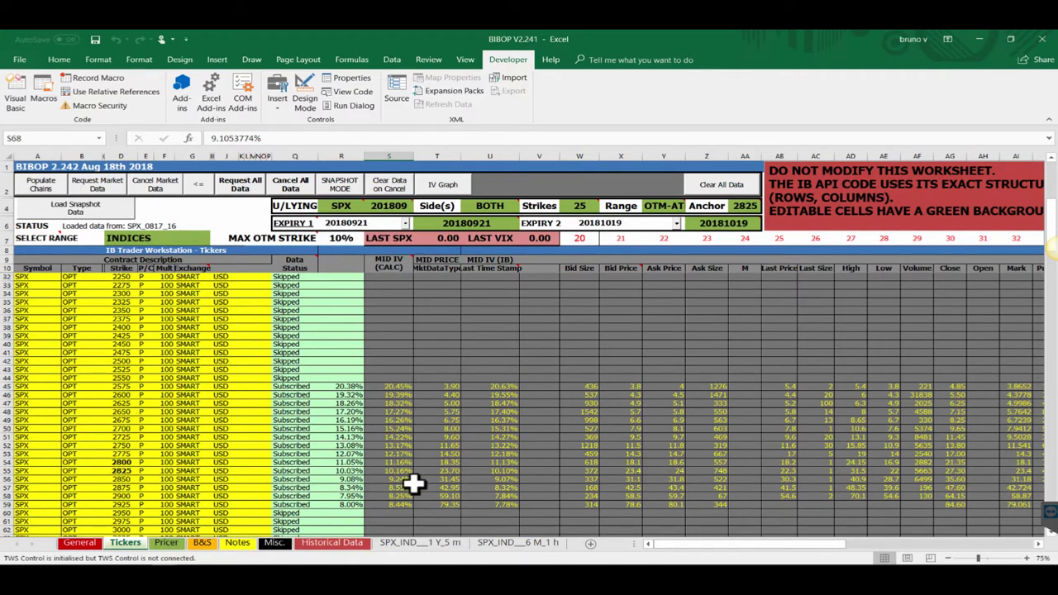
left_click(489, 480)
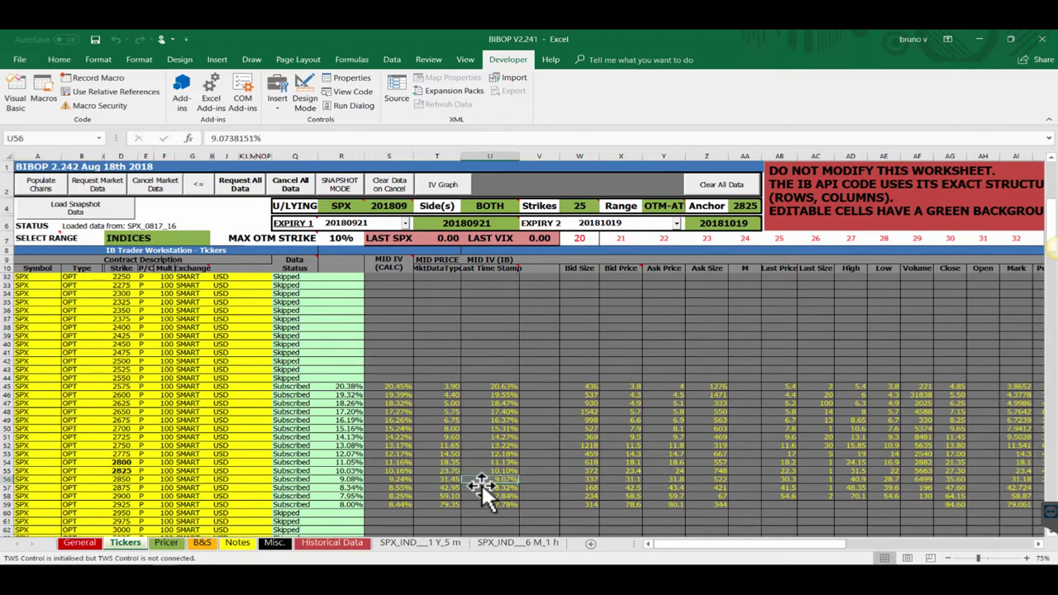
left_click(385, 480)
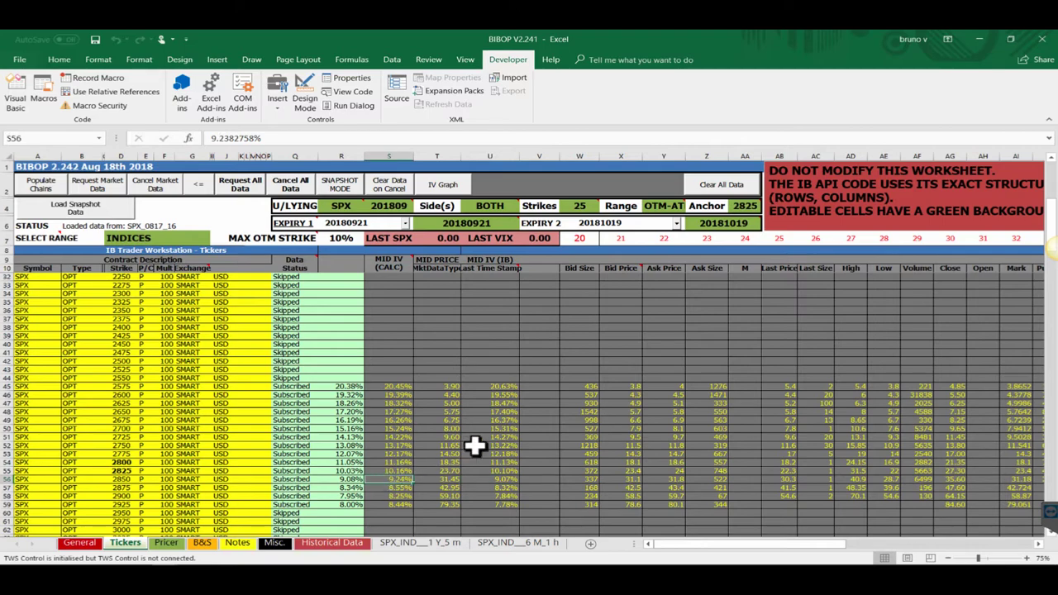
scroll(494, 415, "down", 10)
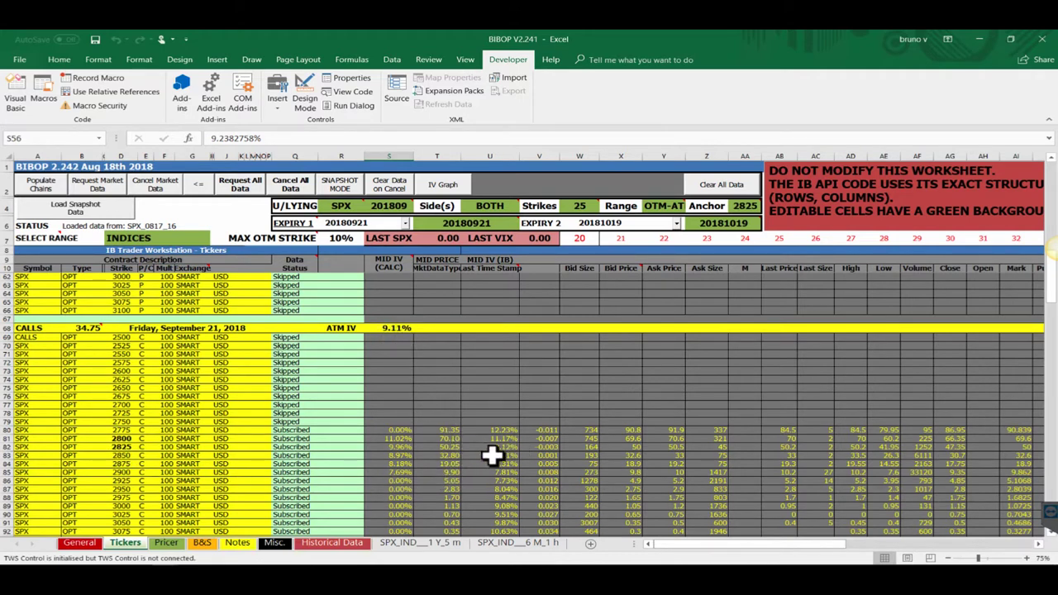
- Display the IV graph for the loaded snapshot data, then hide it again
left_click(443, 181)
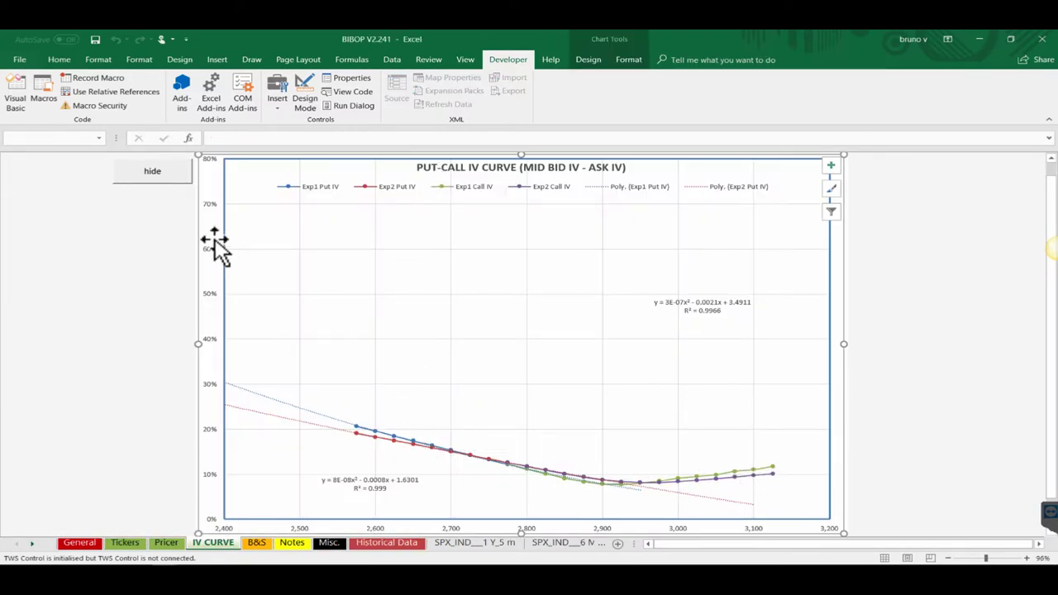
left_click(152, 174)
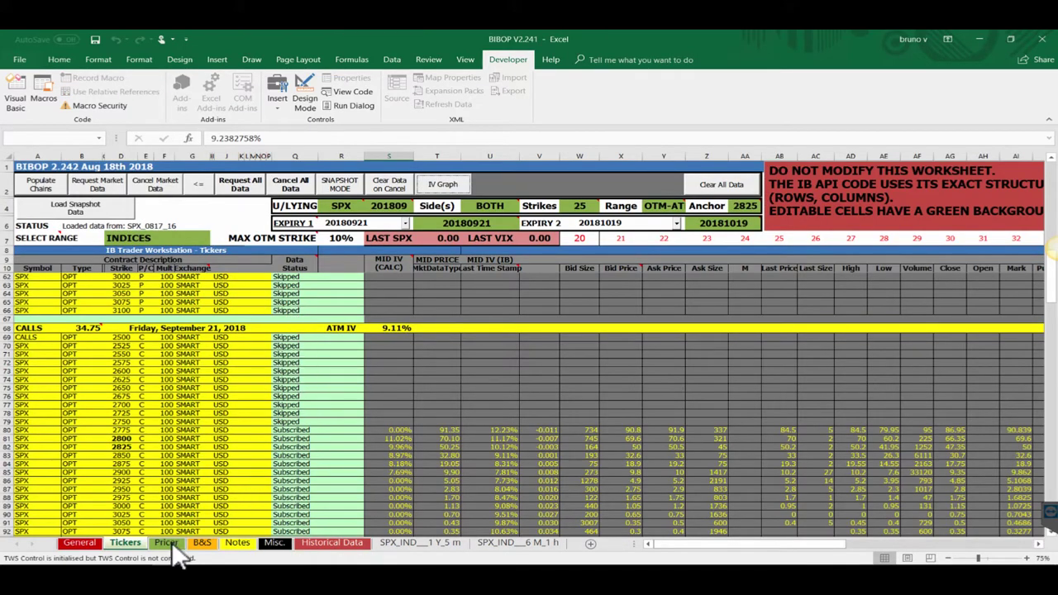
- Look over the B&S and Pricer sheets, then review the connection status and dashboard on the General sheet
left_click(203, 546)
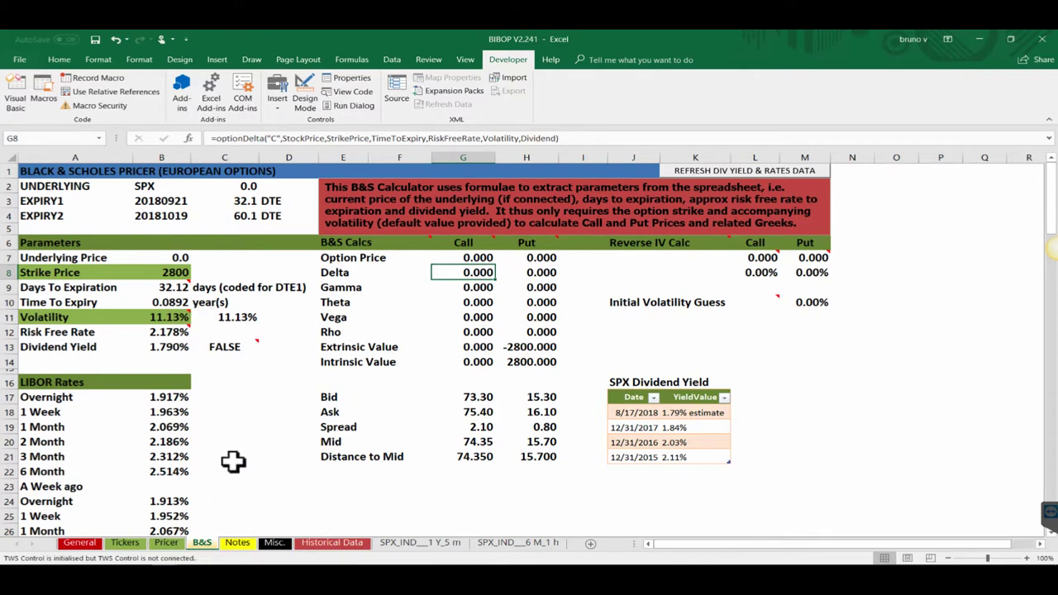
left_click(166, 543)
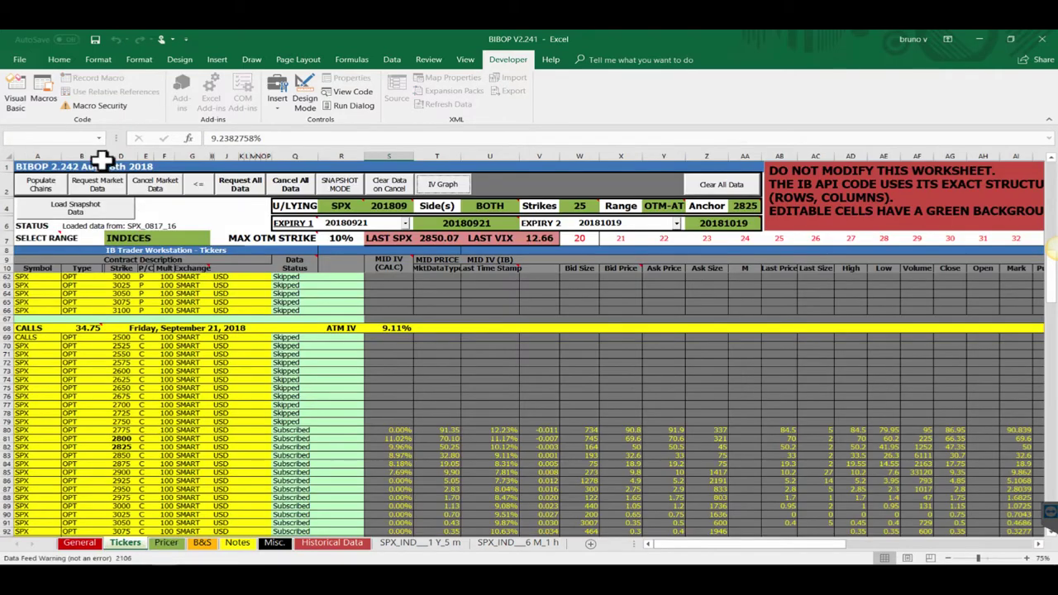
left_click(80, 545)
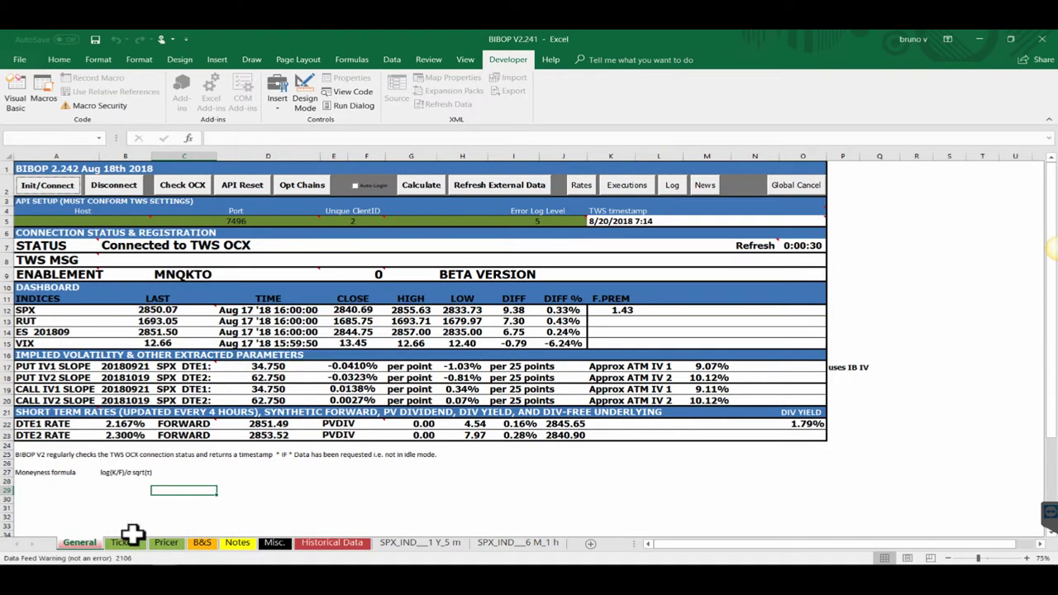
- Review the main position on the Pricer sheet, then locate the second-expiry 2775 put's mid price on the Tickers sheet
left_click(166, 543)
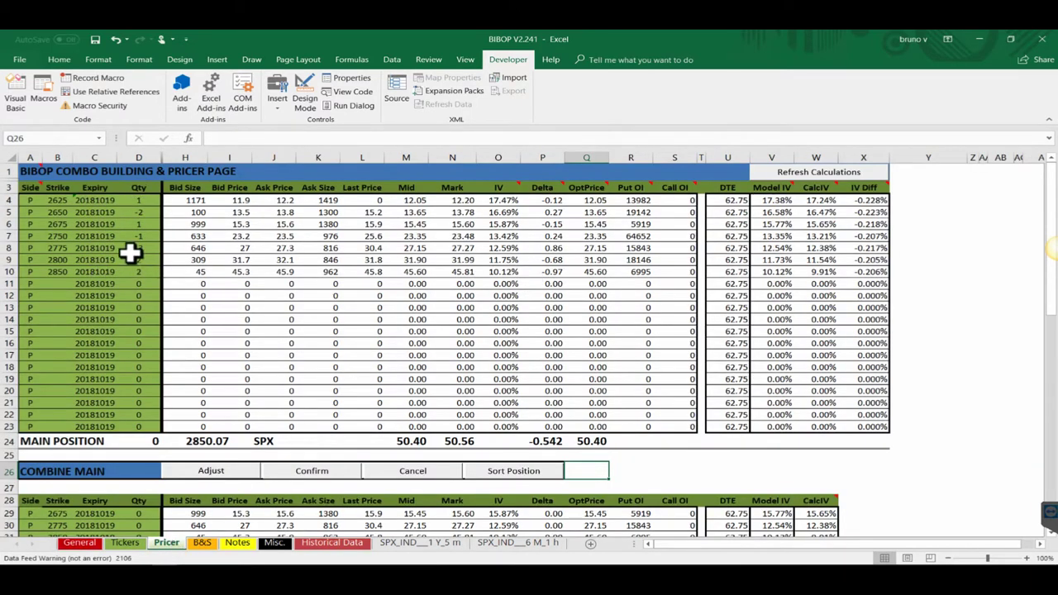
left_click(146, 441)
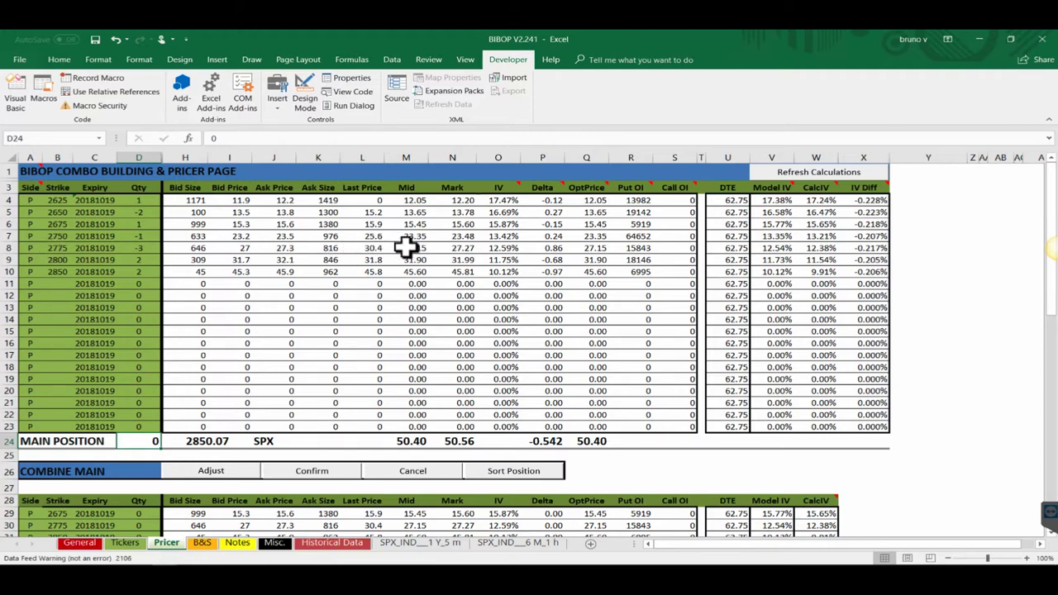
left_click(125, 544)
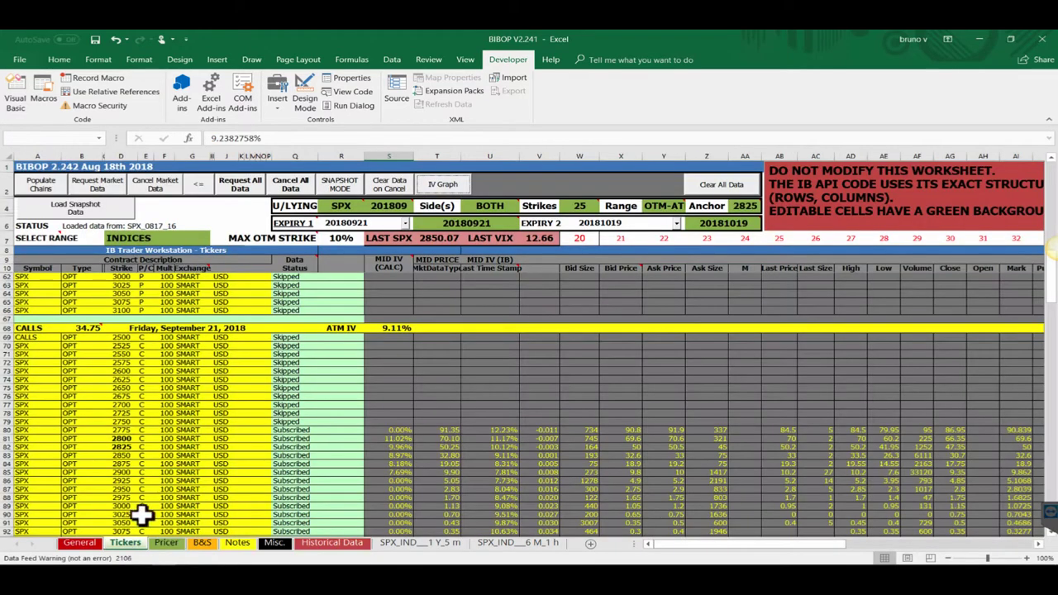
scroll(281, 435, "down", 20)
scroll(281, 438, "down", 4)
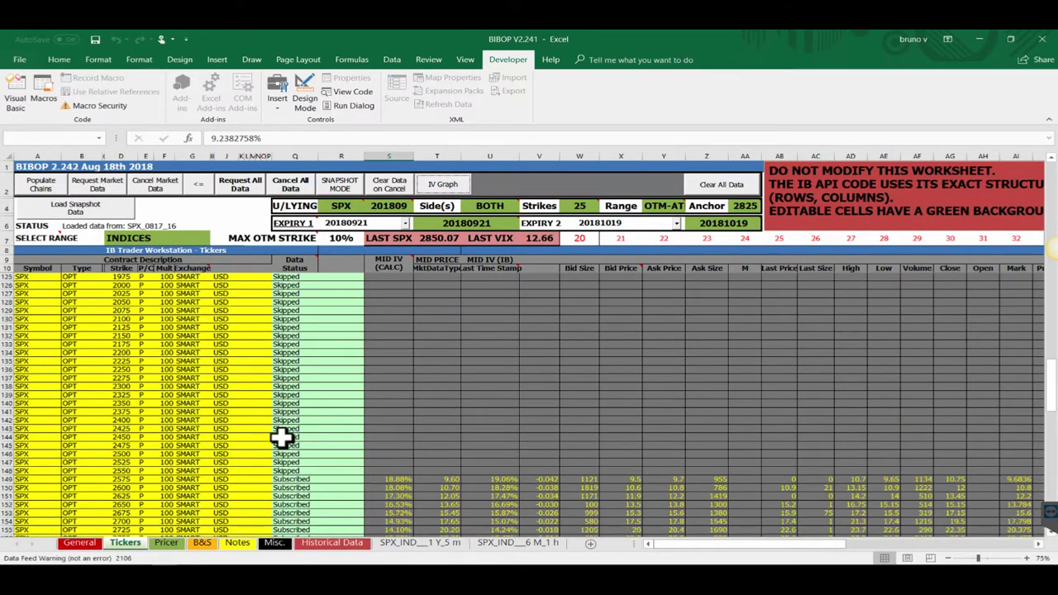
scroll(281, 438, "down", 2)
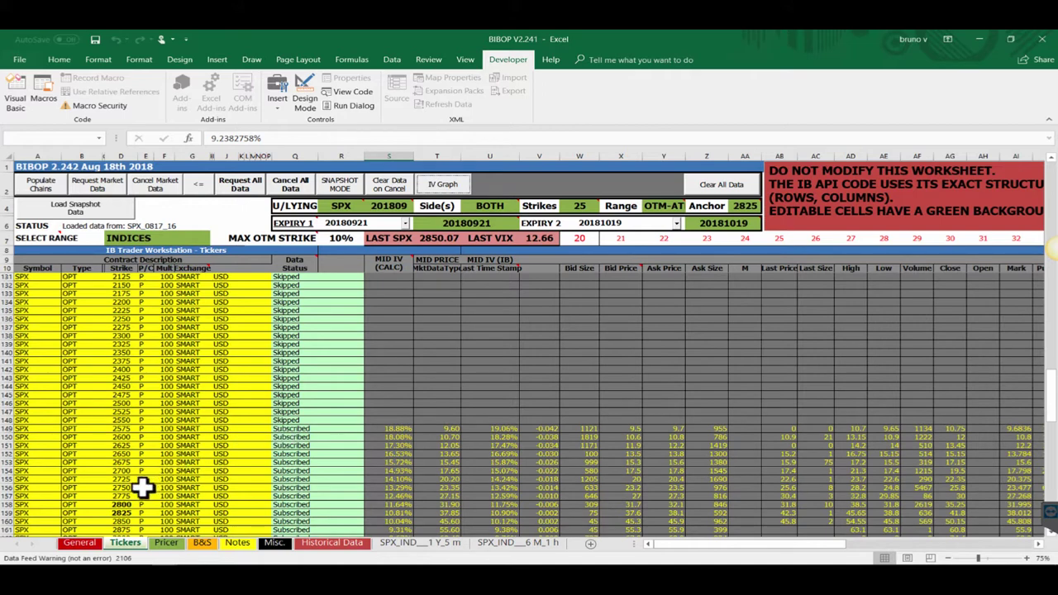
left_click(442, 498)
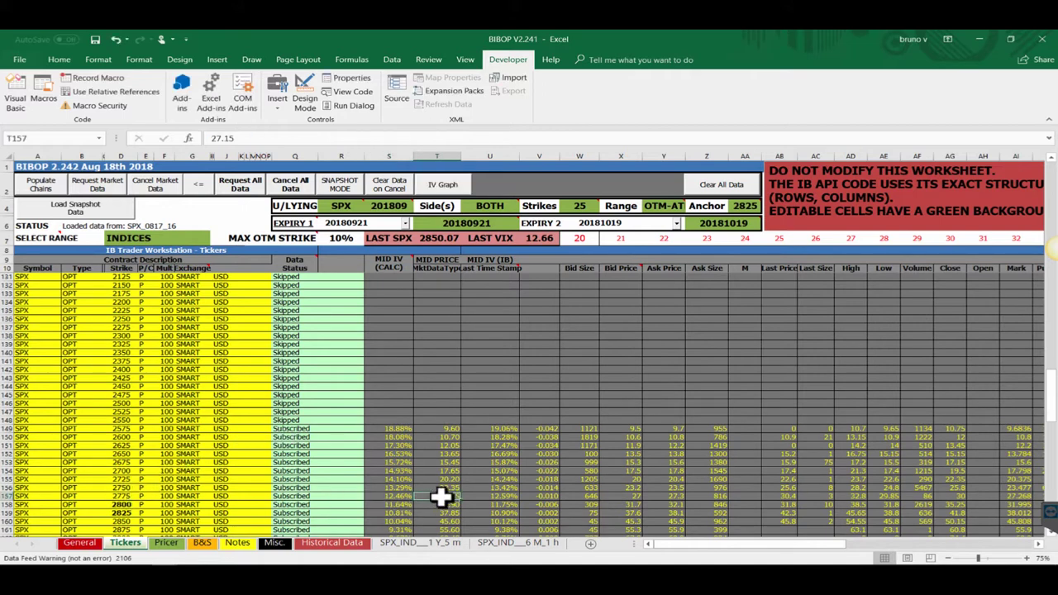
- Compare the IV, Model IV and CalcIV columns of the main position on the Pricer sheet
left_click(165, 542)
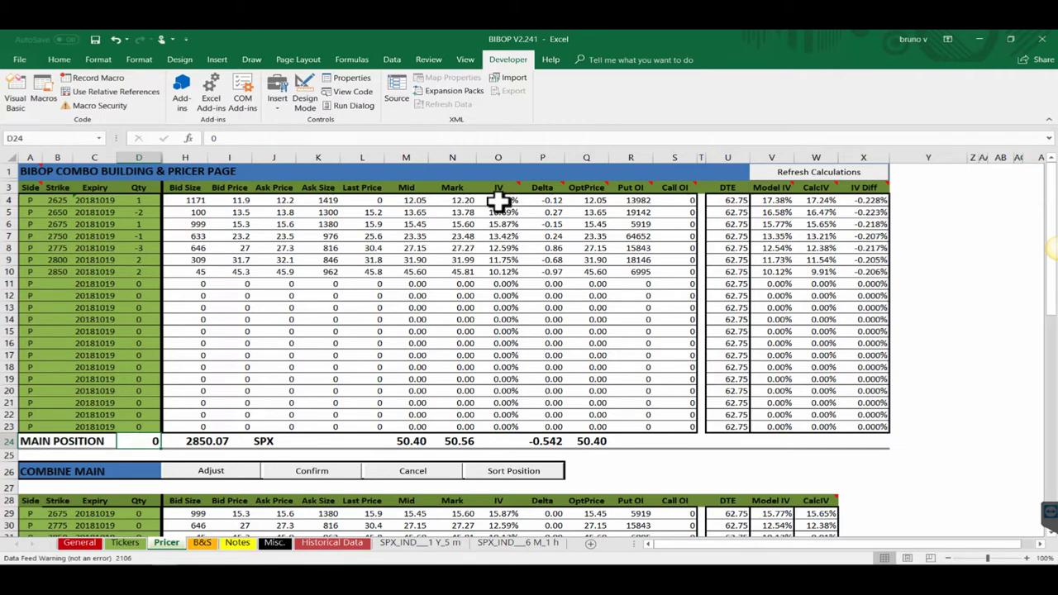
mouse_move(501, 187)
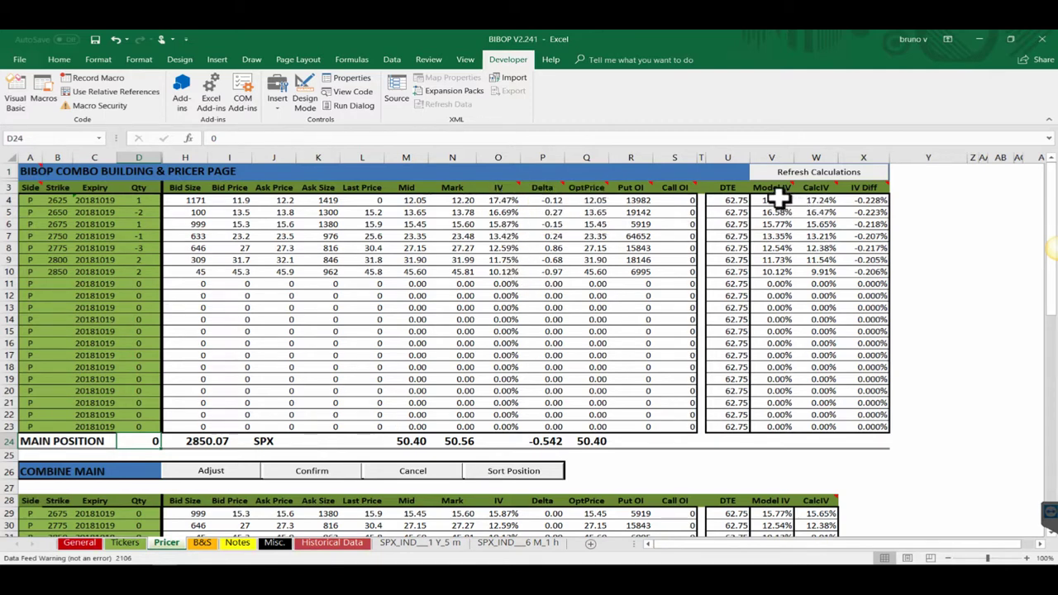
mouse_move(779, 187)
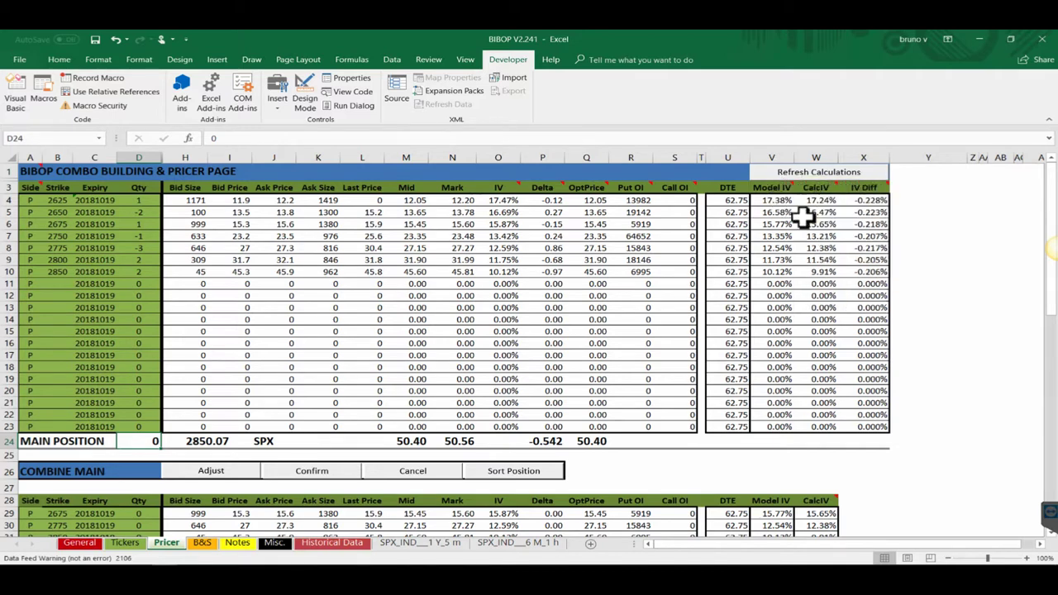
mouse_move(816, 187)
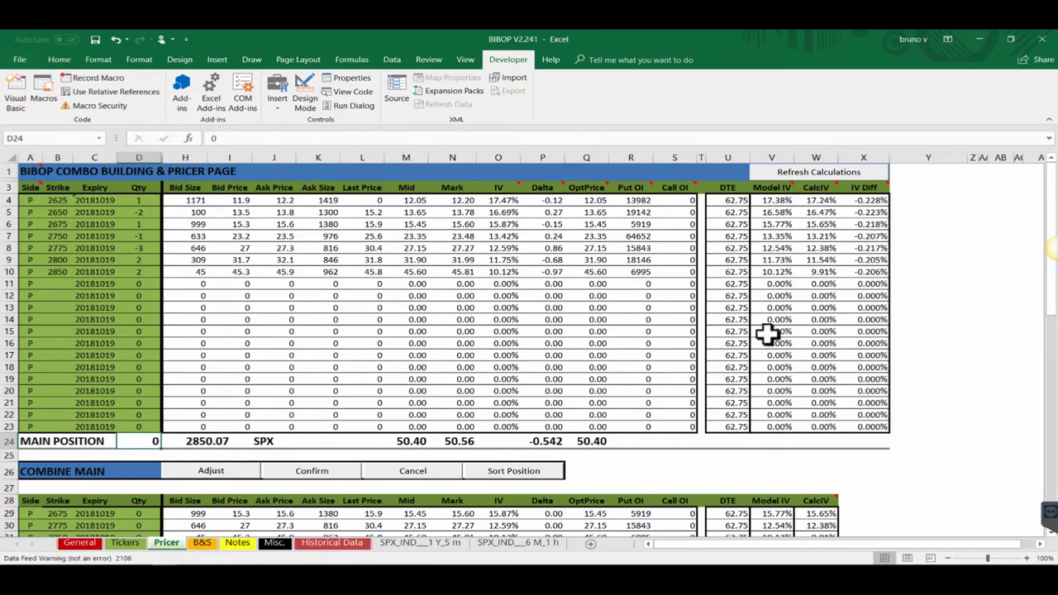
- Enter Simulation 1 quantities 1, -2, 1 and 1 for the 2675, 2775, 2850 and 2875 puts and recalculate the sheet
scroll(357, 417, "down", 2)
scroll(357, 417, "down", 1)
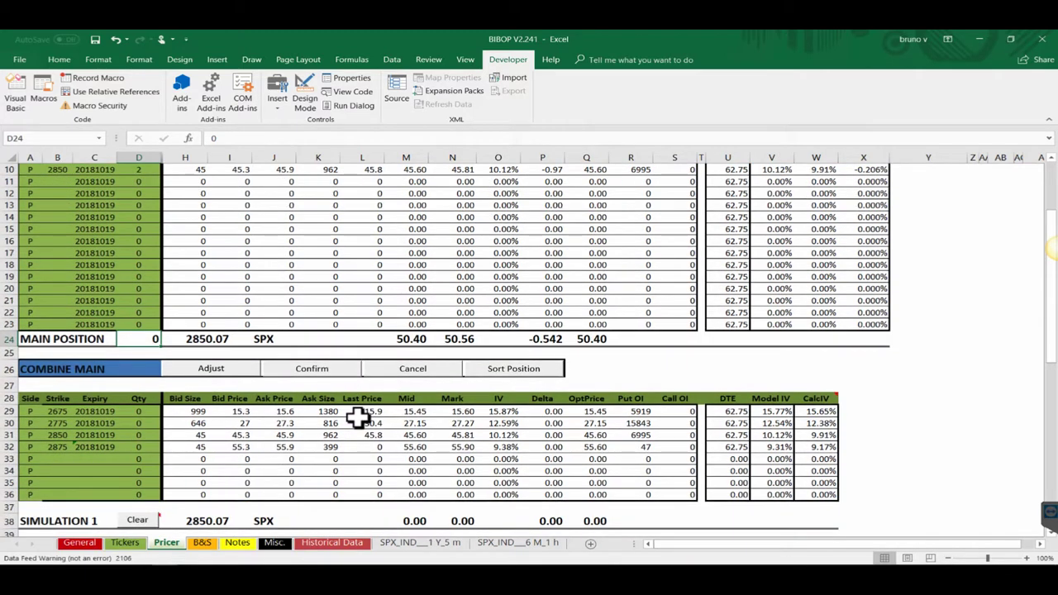
left_click(145, 411)
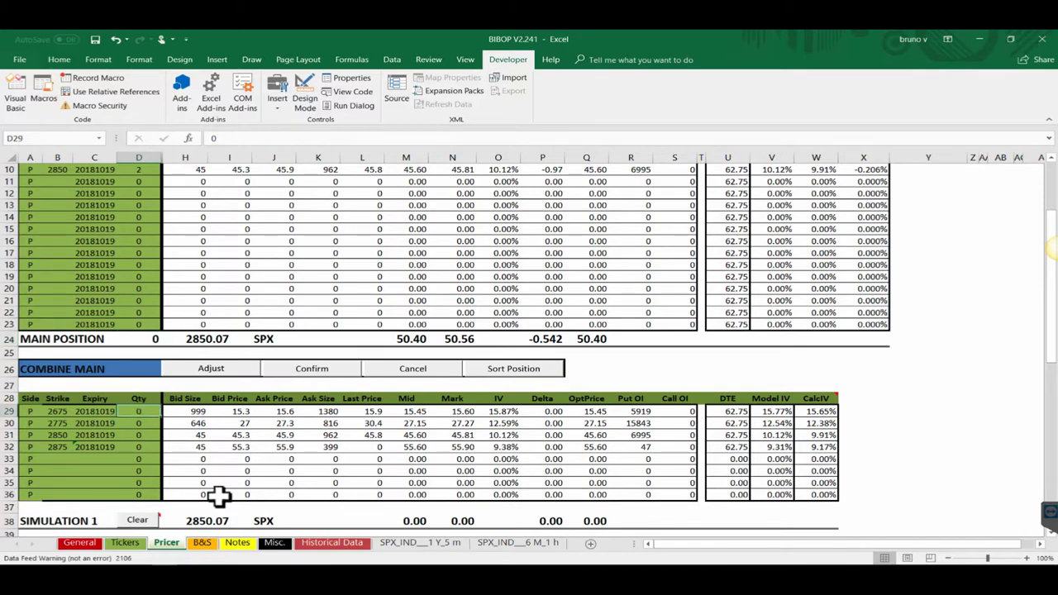
type("1")
key("Return")
type("-2")
key("Return")
type("1")
key("Return")
type("1")
key("Up")
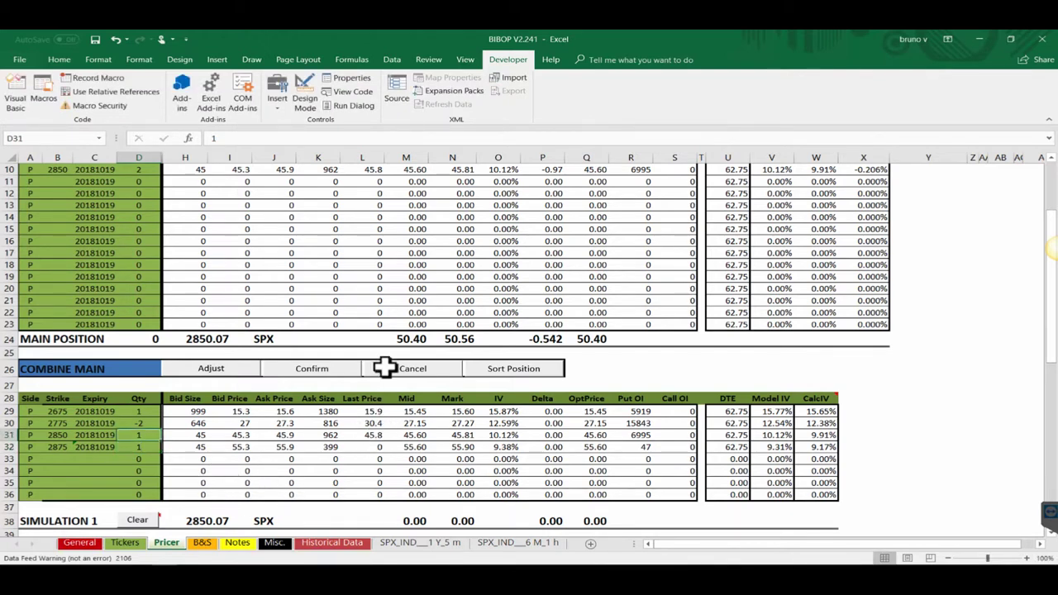
left_click(350, 56)
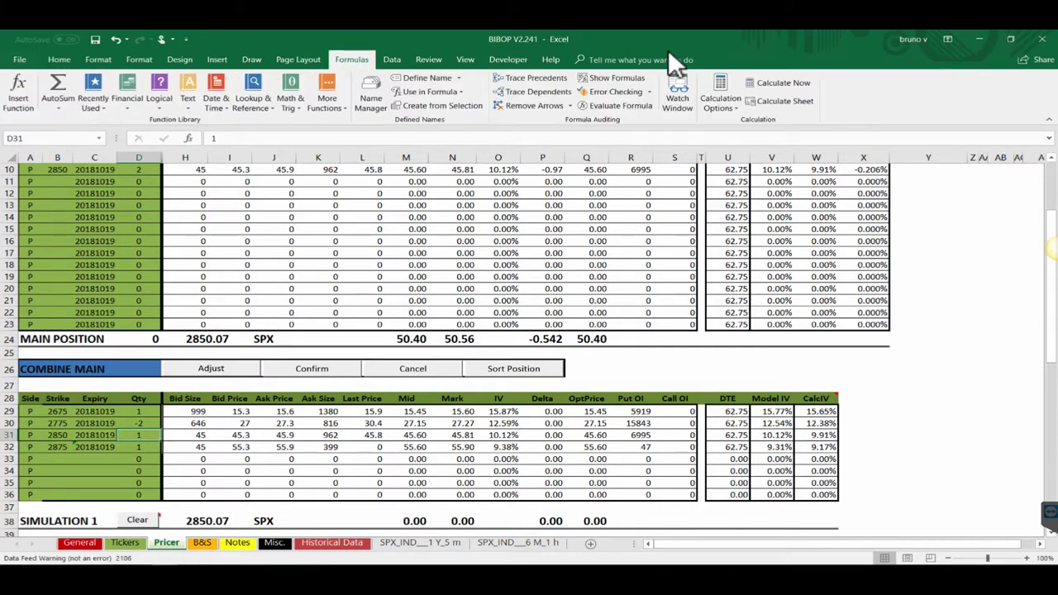
left_click(778, 102)
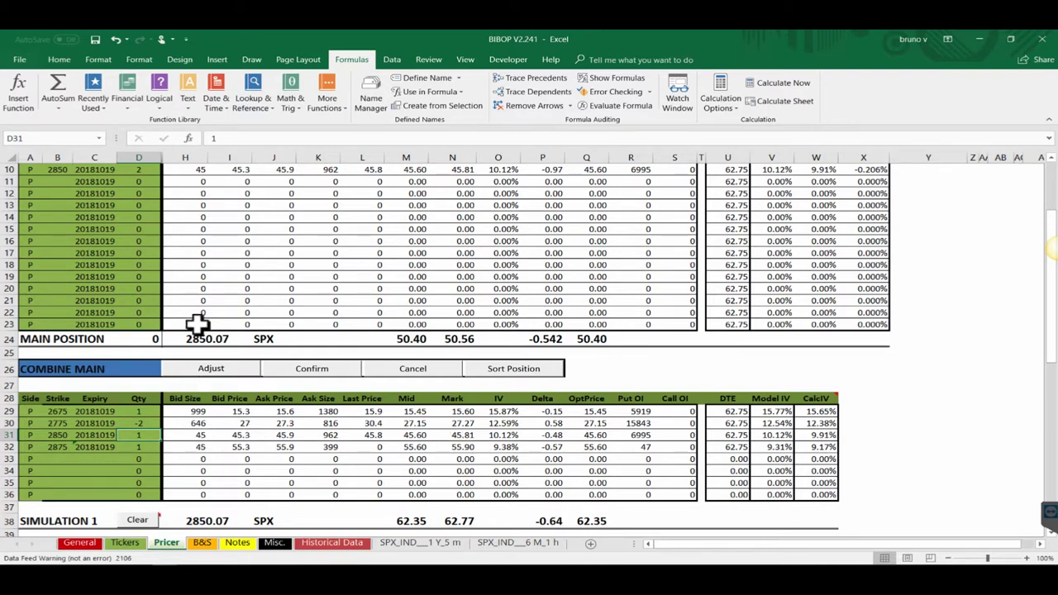
- Set the combine option to MAIN+1 and adjust the main position with Simulation 1, then cancel the adjustment
scroll(198, 326, "up", 1)
scroll(198, 324, "up", 1)
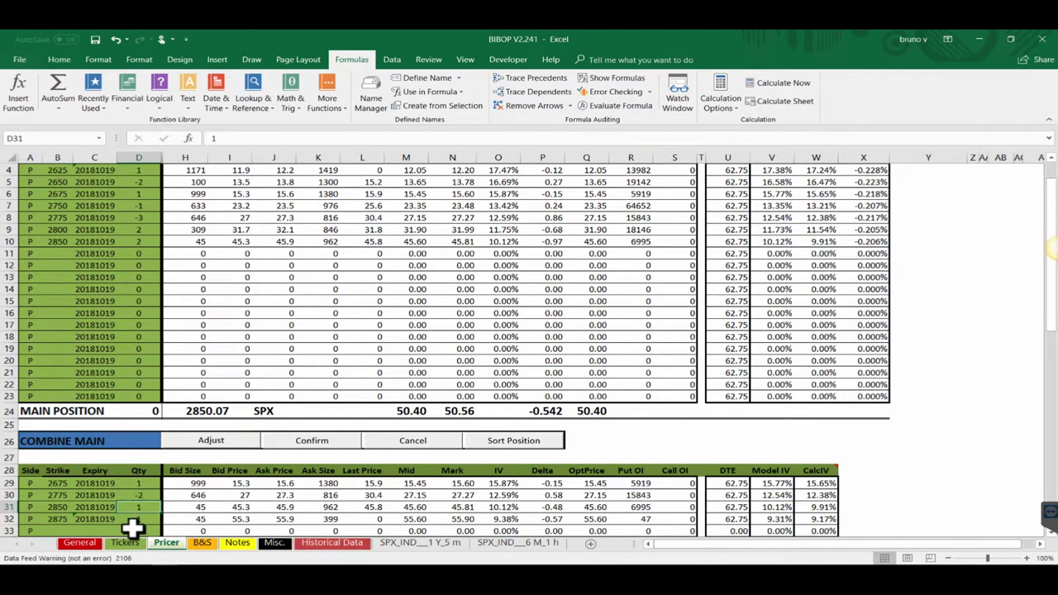
left_click(102, 441)
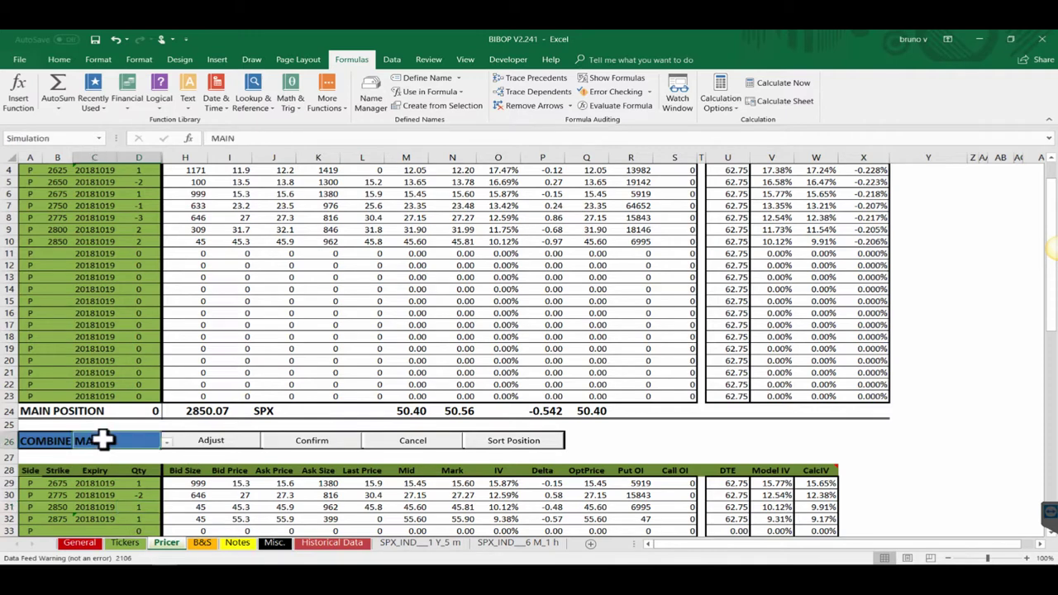
left_click(168, 442)
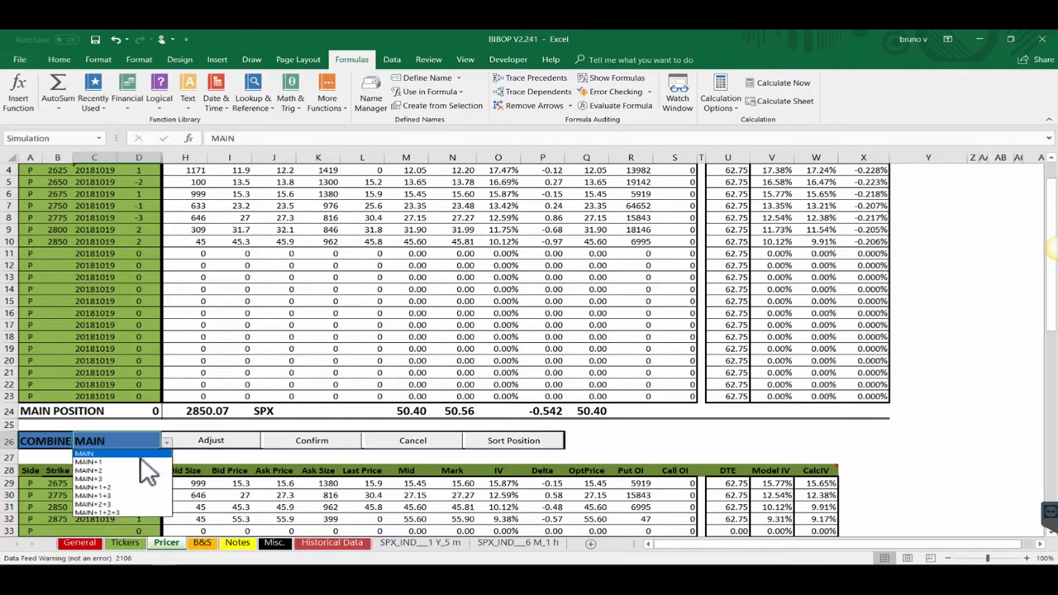
left_click(136, 463)
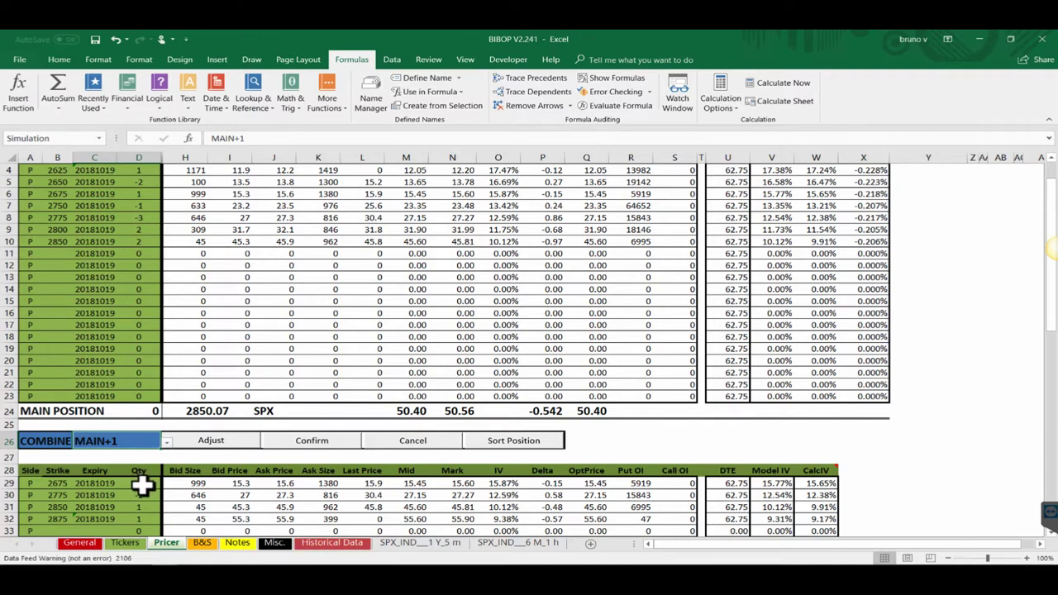
left_click(218, 441)
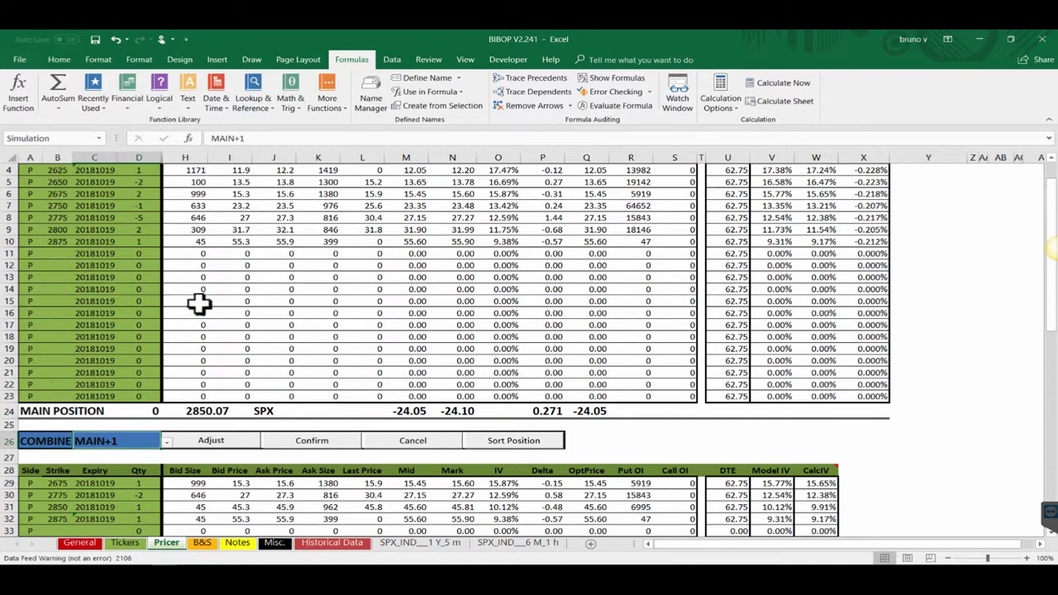
left_click(404, 444)
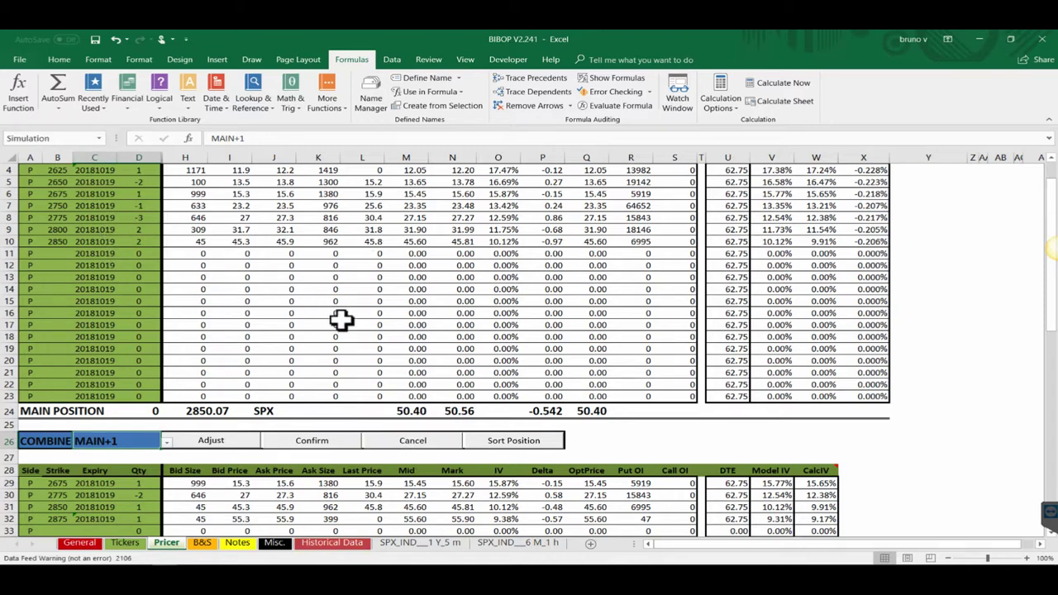
- Look over the Simulation 1 block, then the options, futures and future options rows on the Historical Data sheet
scroll(341, 320, "down", 3)
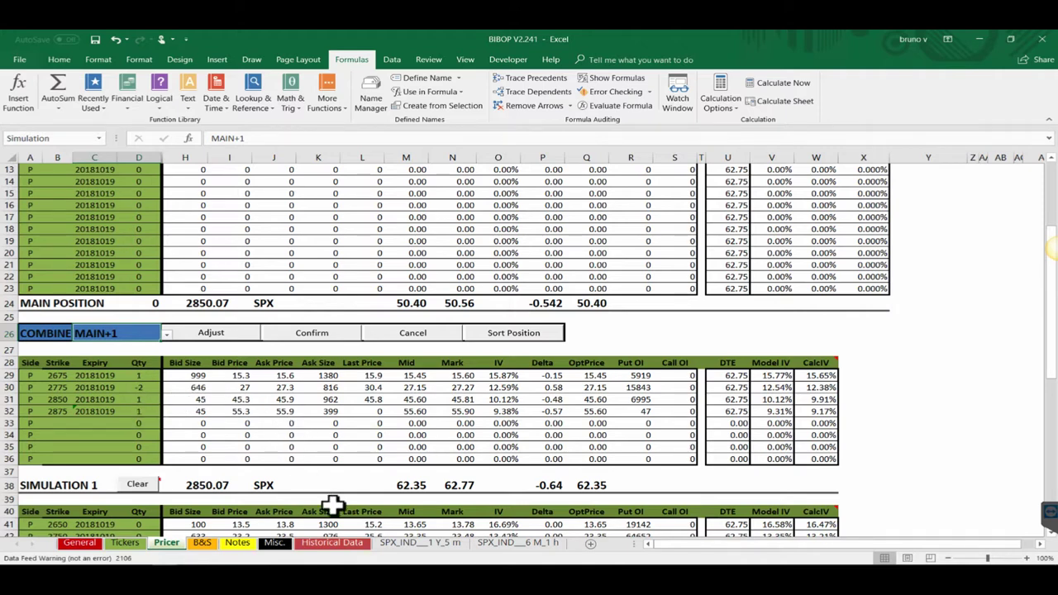
left_click(335, 545)
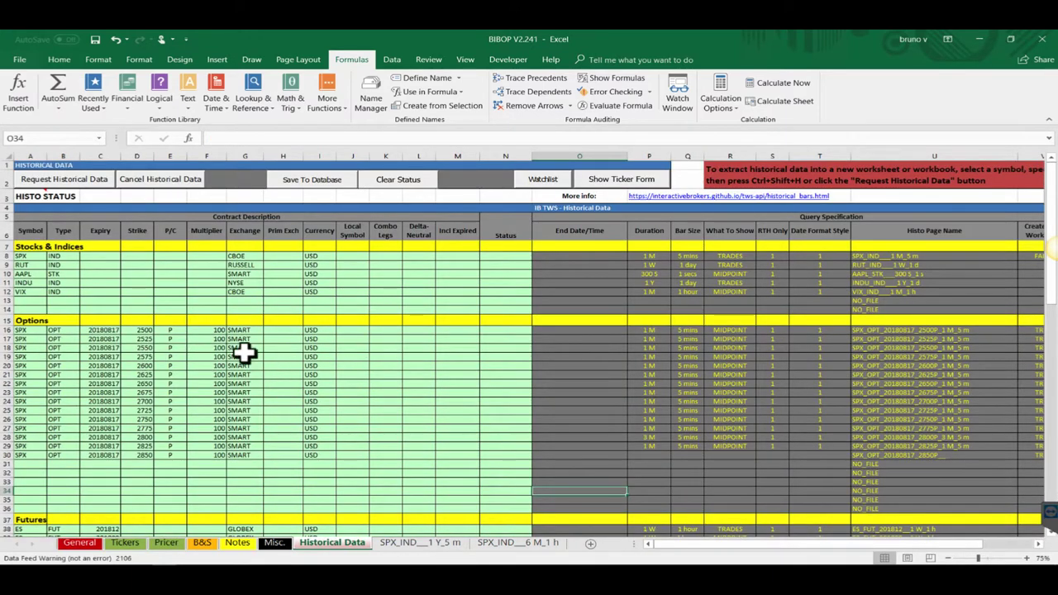
scroll(213, 427, "down", 8)
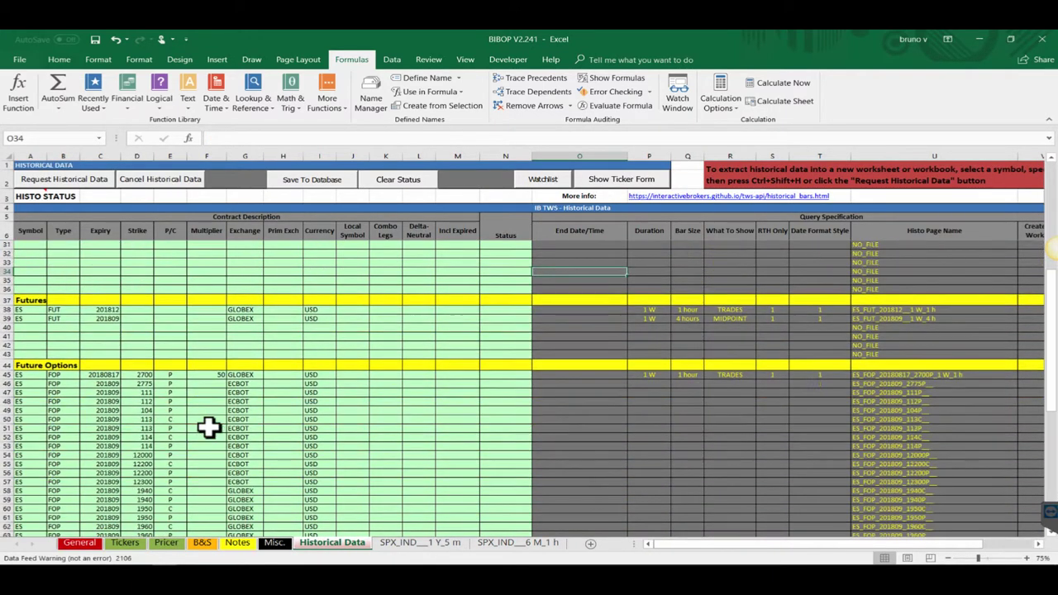
scroll(208, 426, "up", 7)
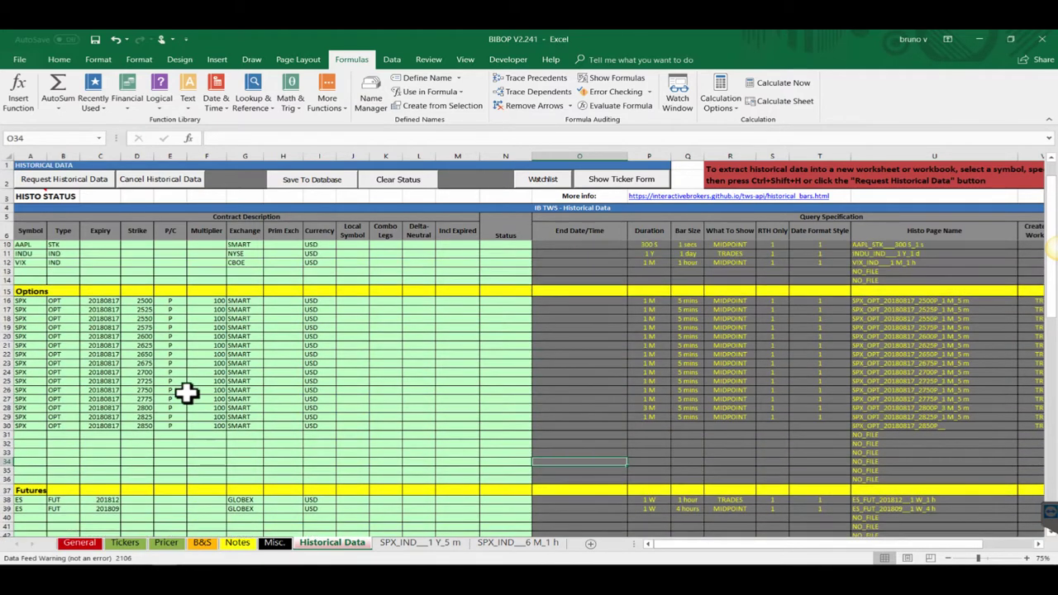
- Set the SPX 2500 put's expiry to 20180921 on the Historical Data sheet and request historical data for that row
left_click(95, 301)
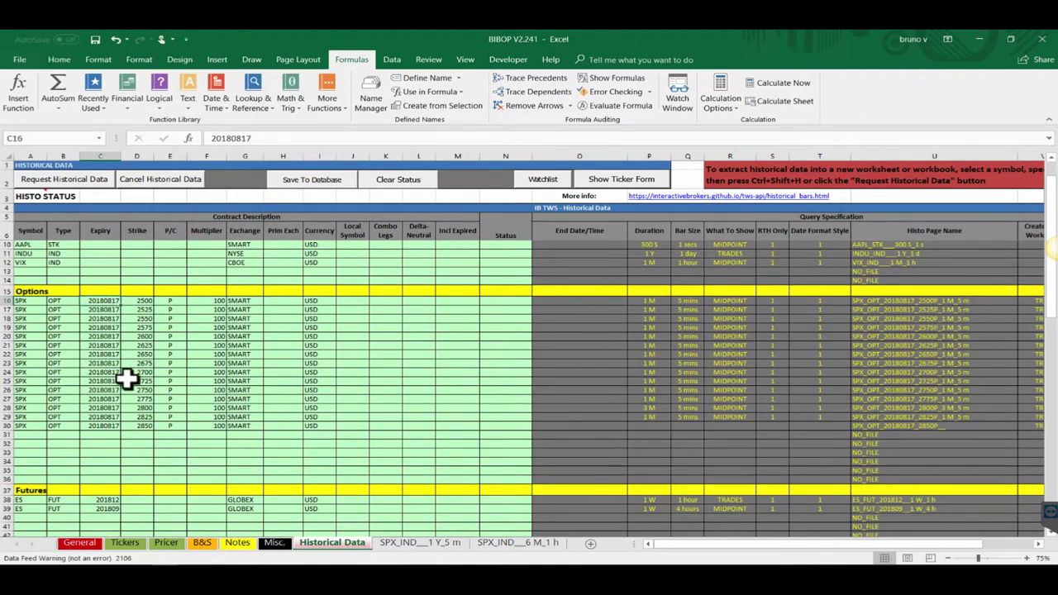
type("20180921")
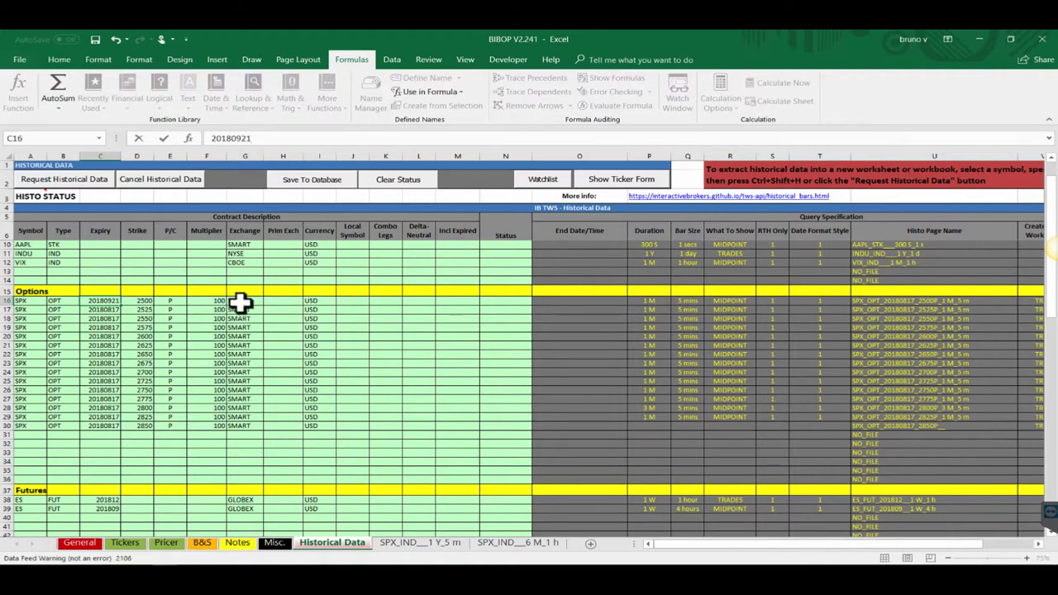
left_click(6, 301)
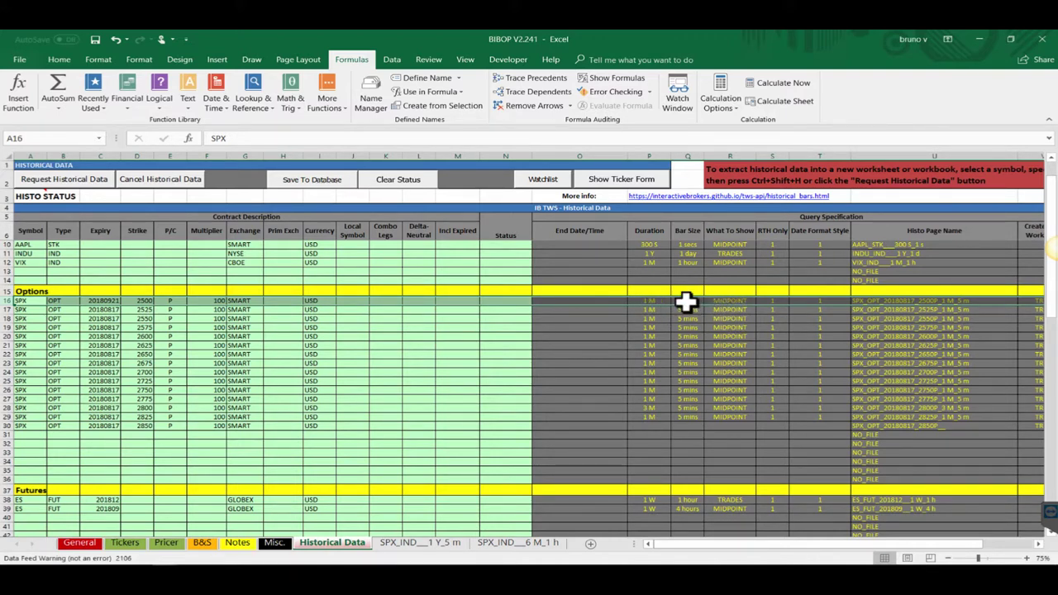
left_click(66, 172)
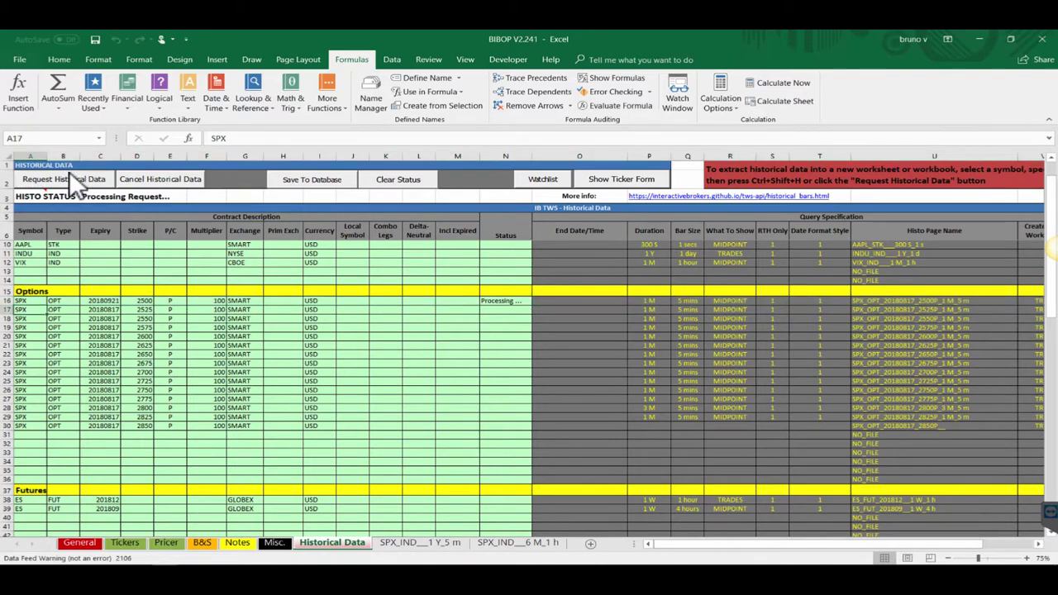
scroll(832, 555, "right", 3)
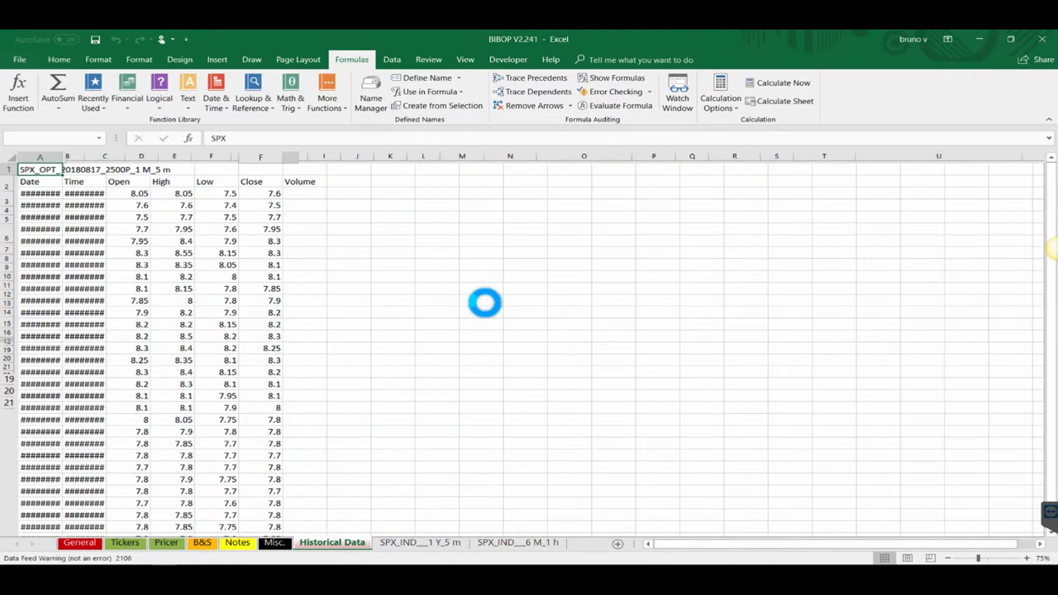
double_click(221, 157)
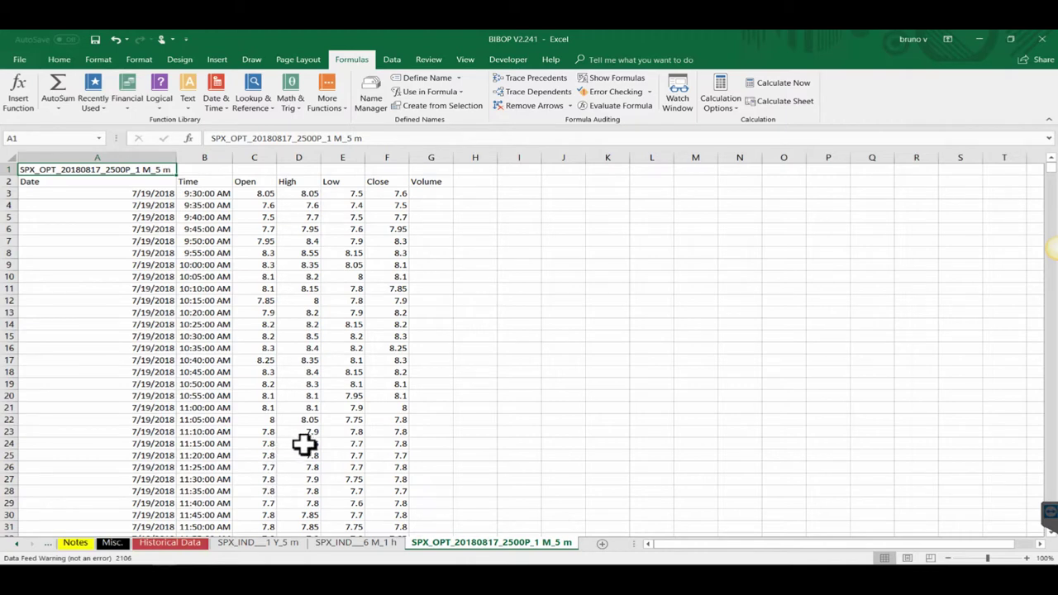
- Switch to File Explorer to locate the saved SPX_OPT_20180817_2500P_1 M_5 m workbook in Documents, then return to Excel
mouse_move(116, 591)
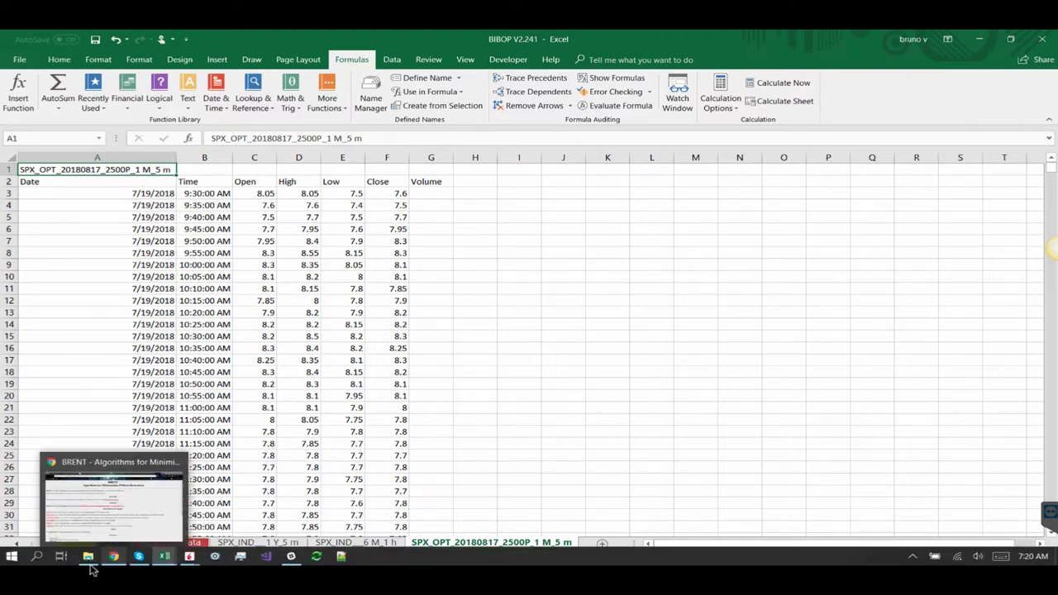
left_click(86, 557)
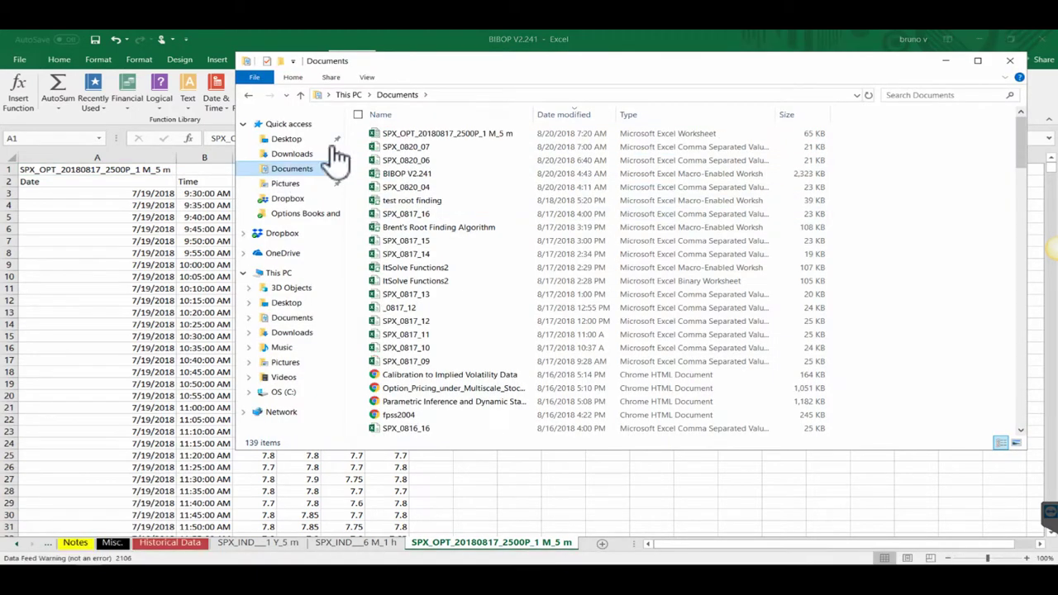
left_click(453, 135)
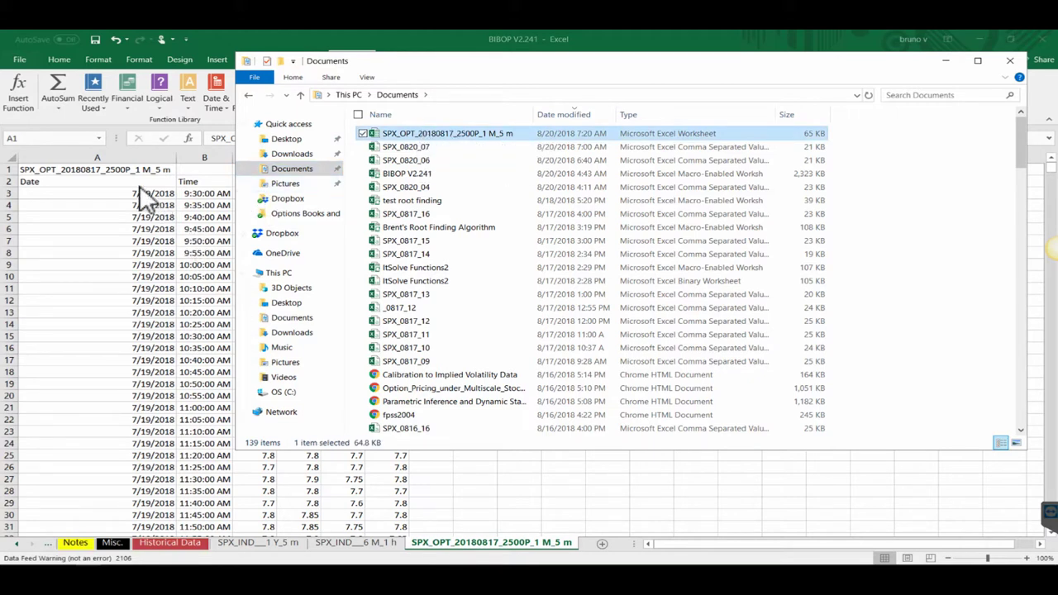
key("alt+Tab")
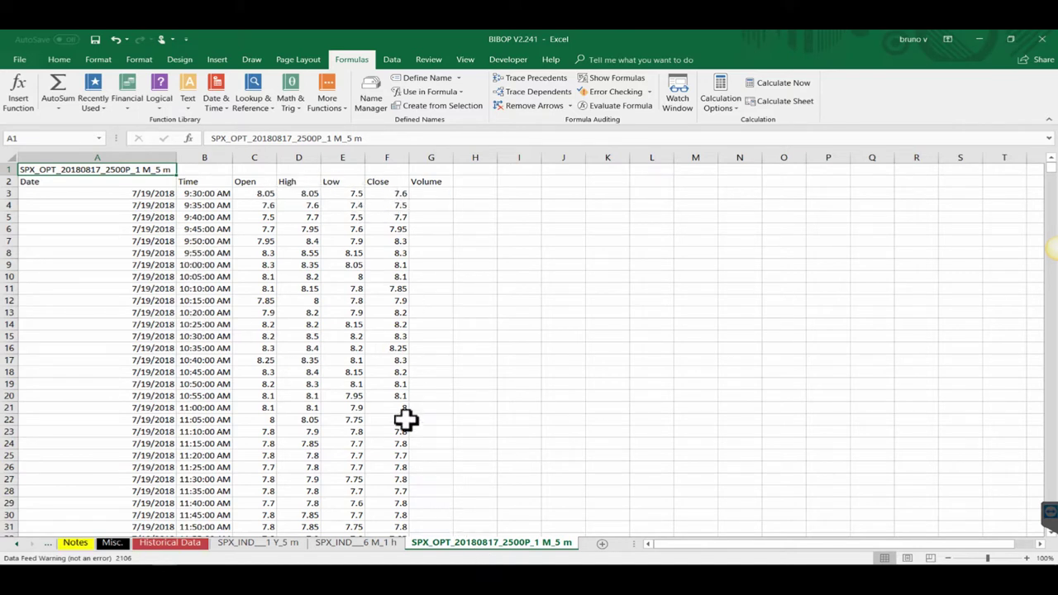
- Review the extracted 5-minute rows on the SPX_OPT_20180817_2500P_1 M_5 m sheet, then return to cell A1
scroll(402, 473, "down", 5)
scroll(403, 474, "down", 20)
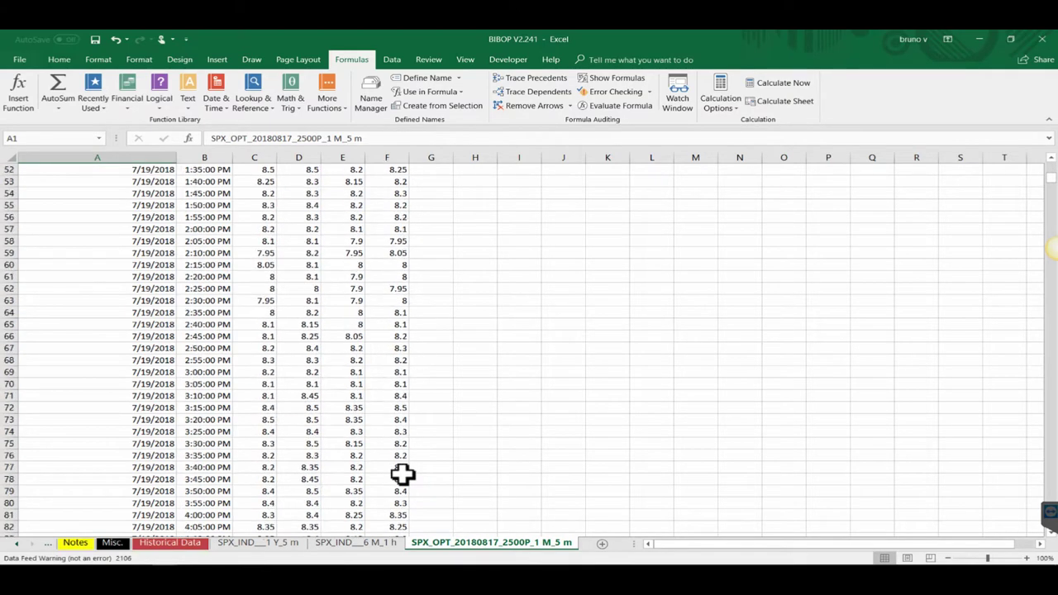
scroll(403, 474, "down", 20)
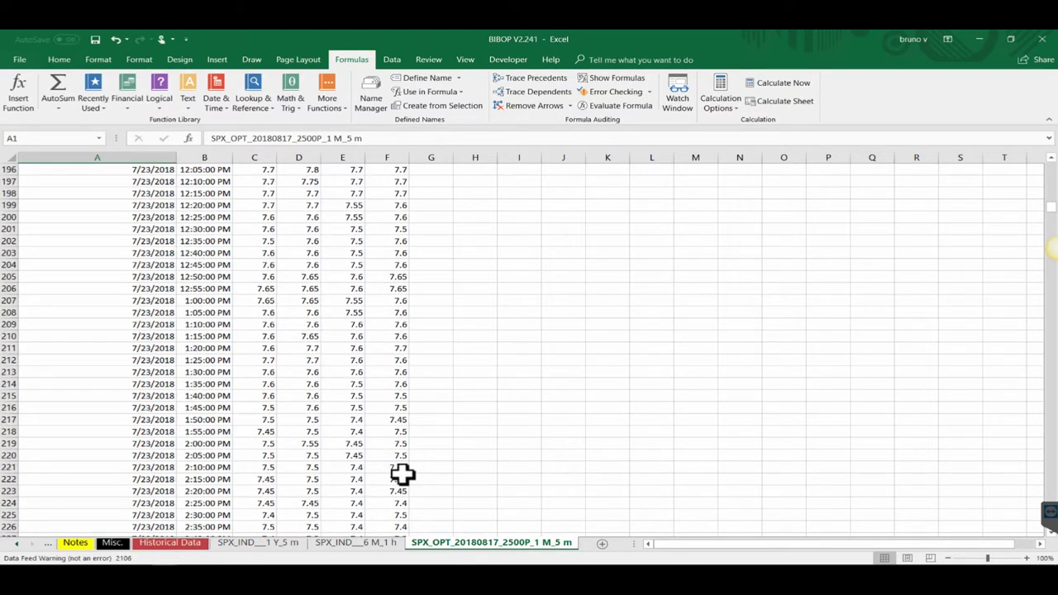
key("ctrl+Home")
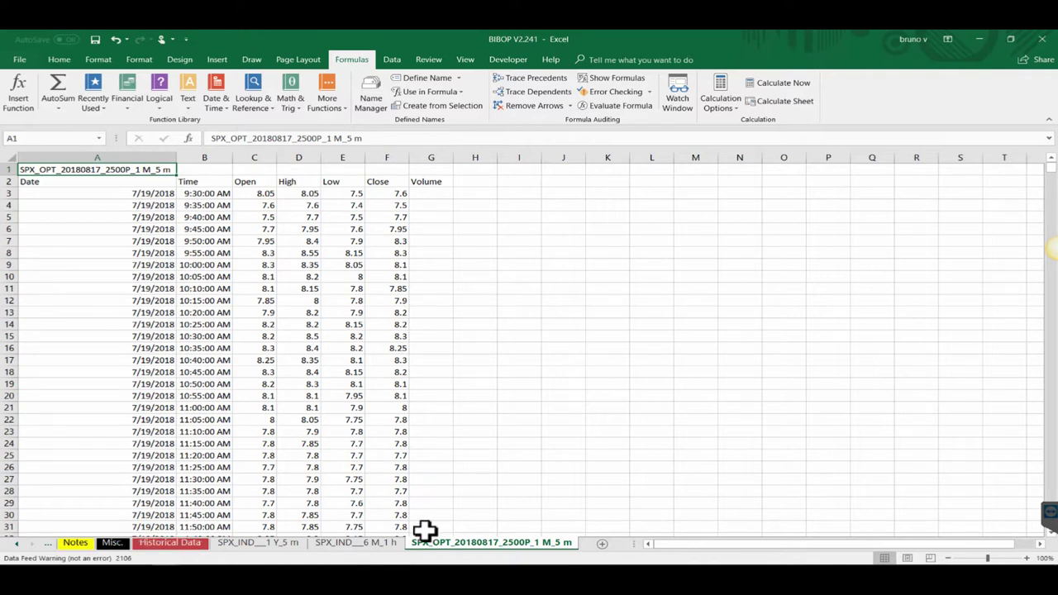
- Delete the SPX_OPT_20180817_2500P_1 M_5 m sheet and go back to the Historical Data sheet
right_click(491, 545)
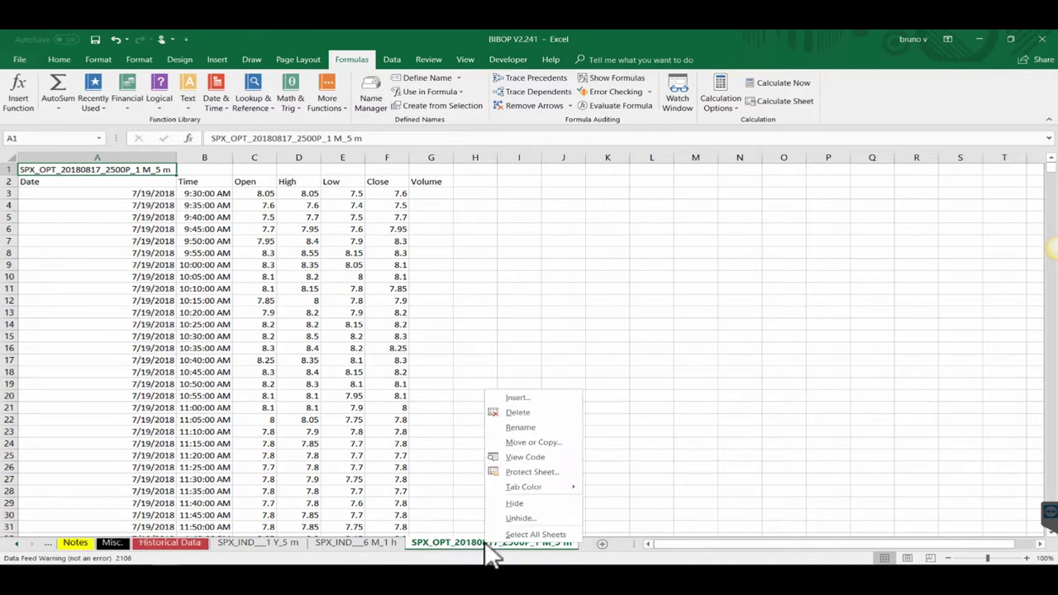
left_click(519, 410)
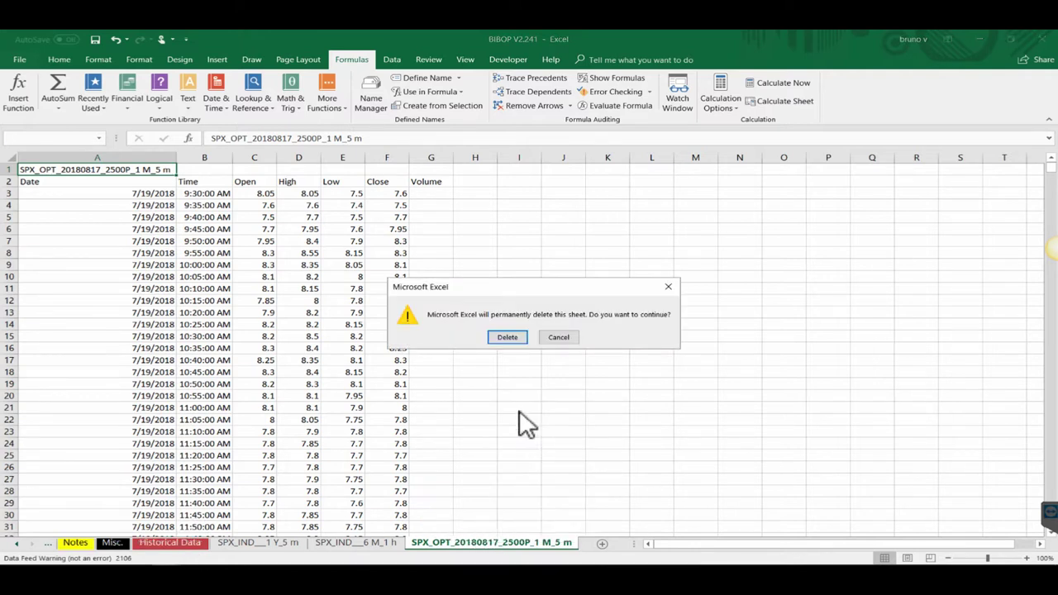
left_click(507, 338)
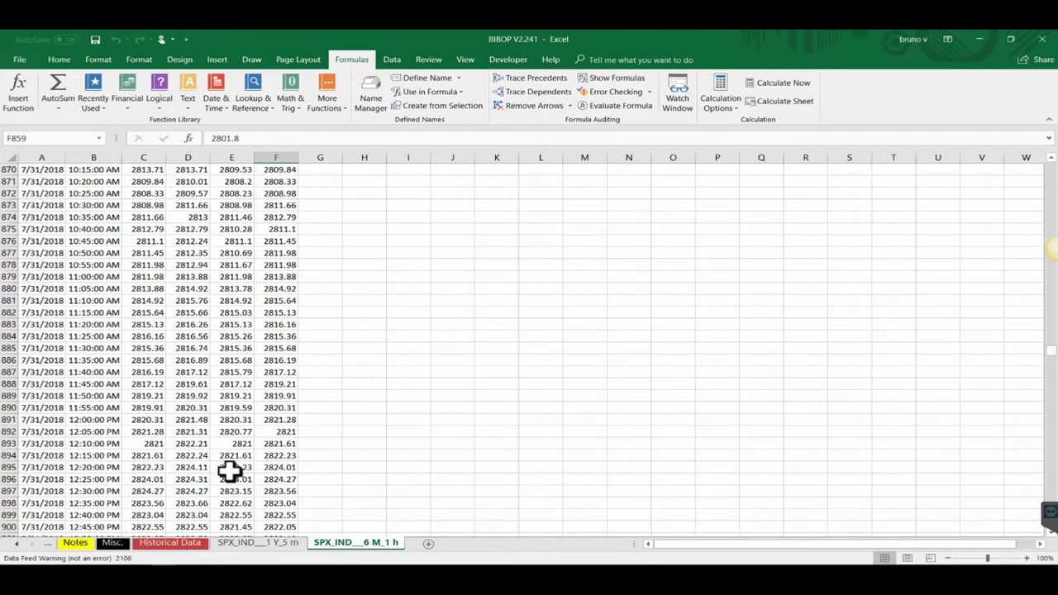
left_click(169, 546)
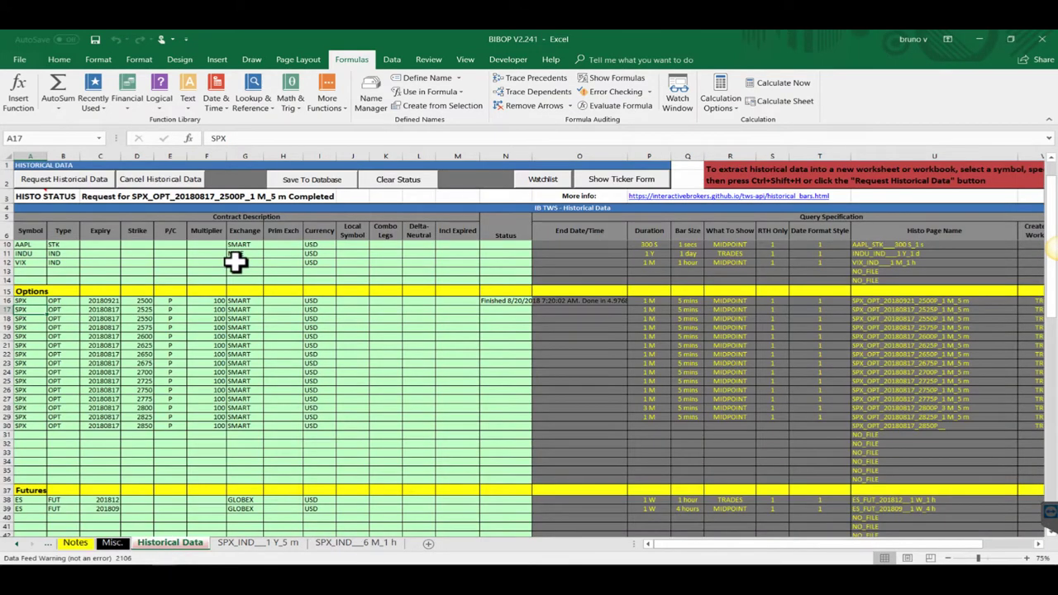
- Show the Watchlist sheet and look over its stocks/indices, options, futures and future options sections
left_click(549, 179)
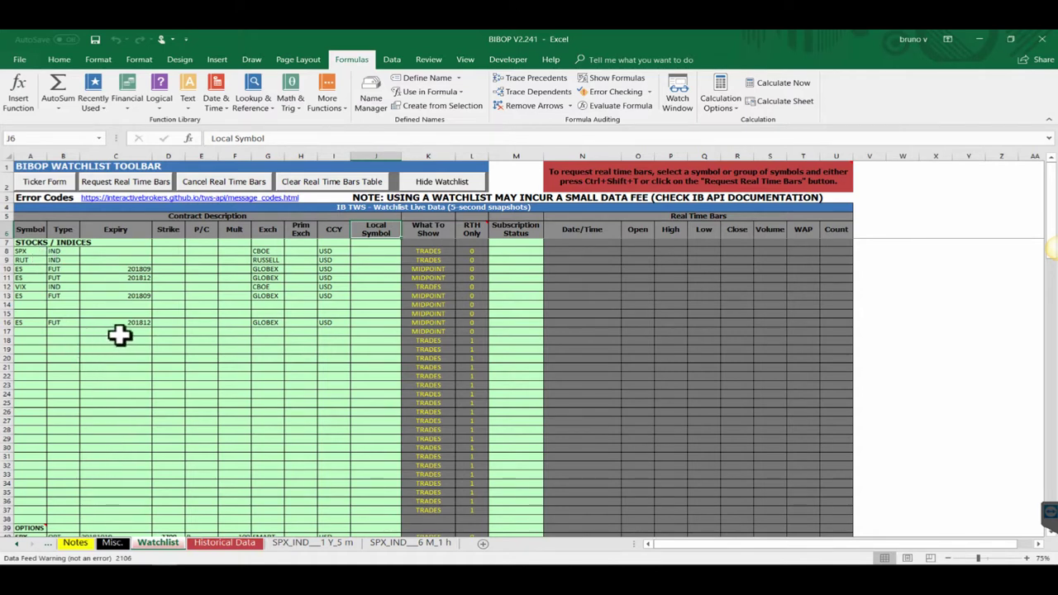
scroll(119, 336, "down", 9)
scroll(119, 335, "down", 4)
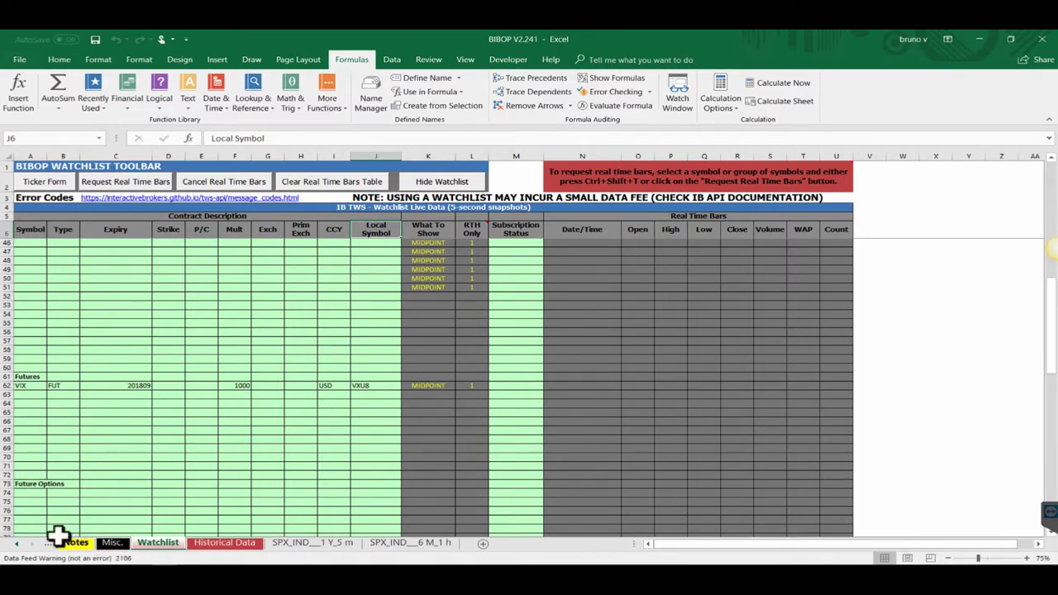
- Return to the Tickers sheet and view the option chain rows up to the INDICES block at the start
left_click(17, 544)
left_click(17, 544)
left_click(130, 544)
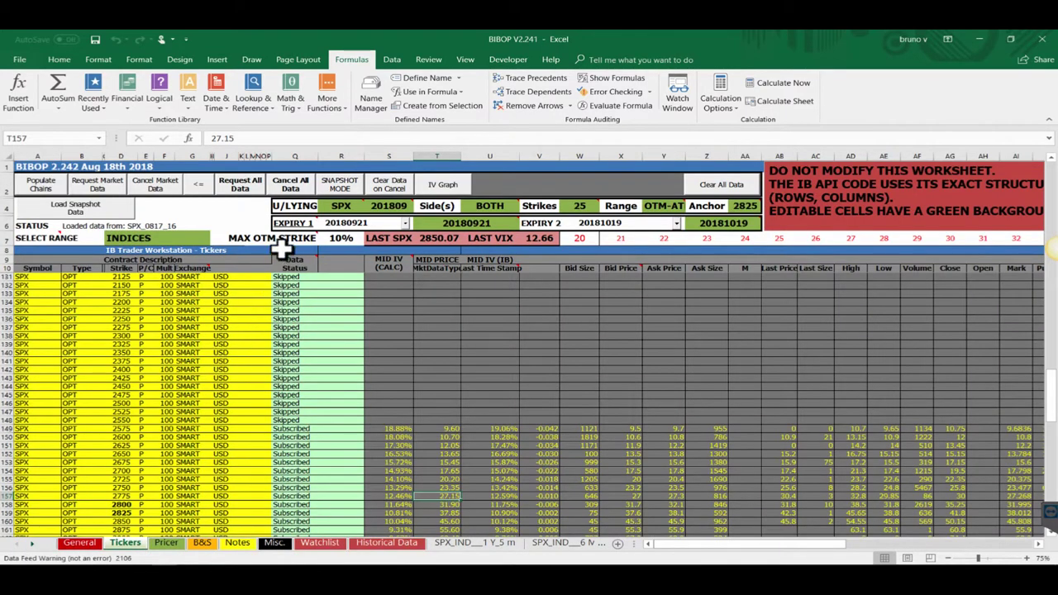
scroll(271, 331, "up", 20)
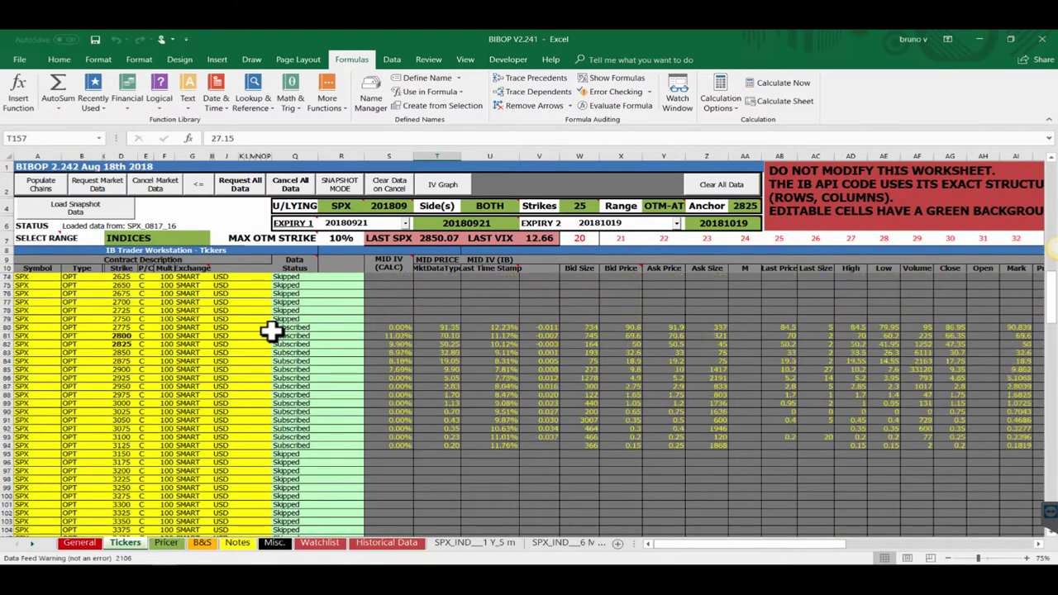
scroll(273, 330, "up", 8)
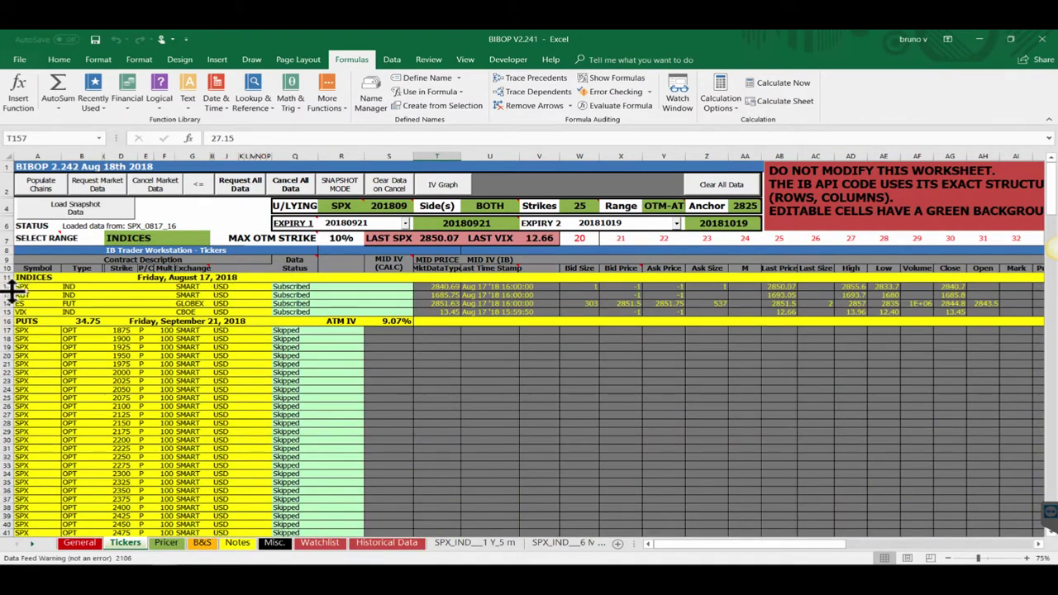